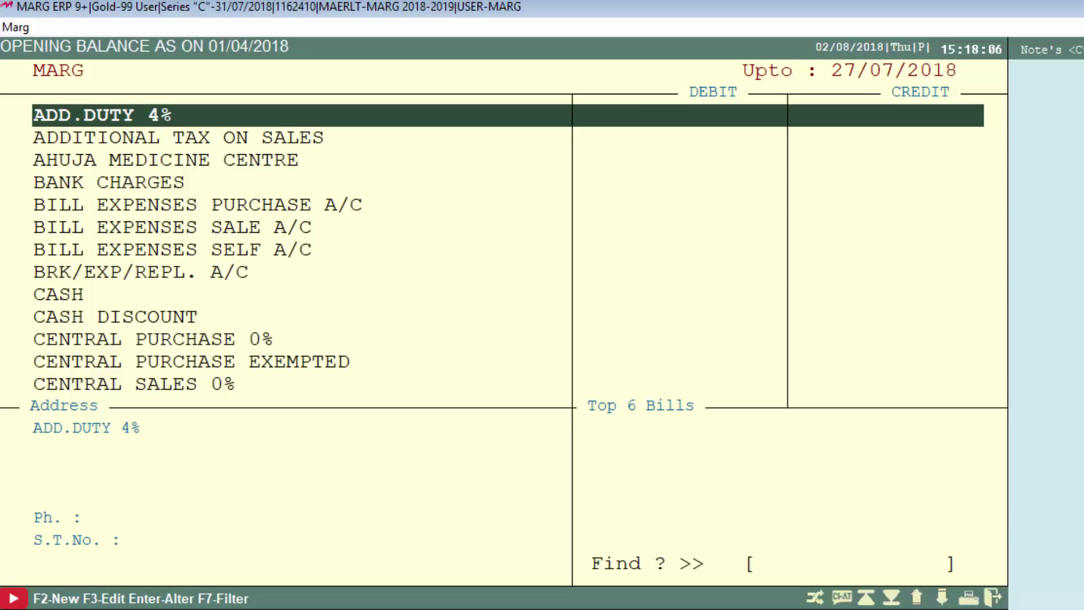
- Give the CASH ledger a 10000.00 debit opening balance
click(58, 294)
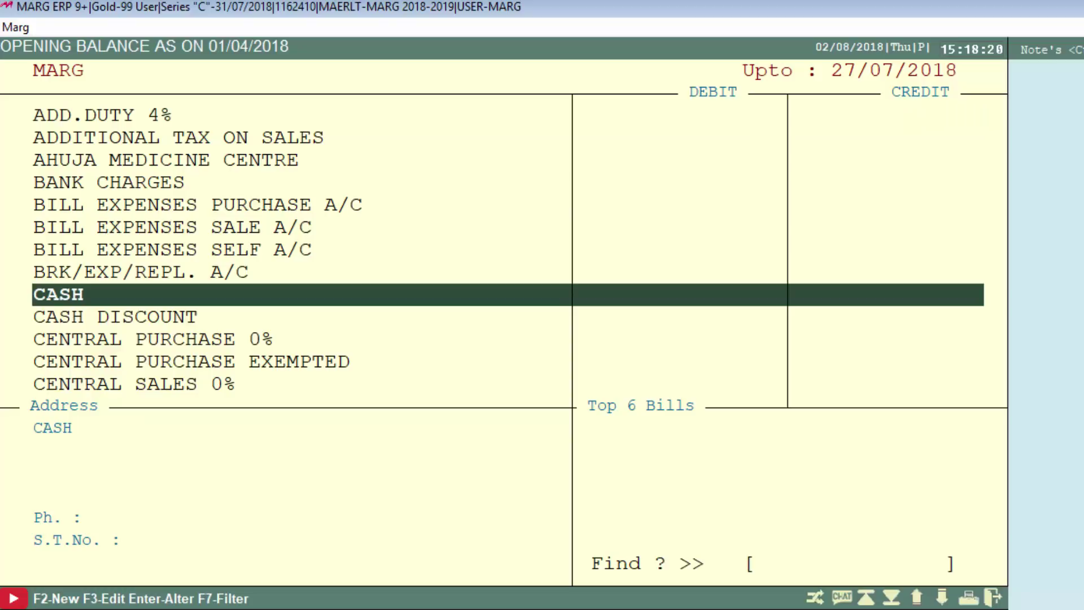
key(Return)
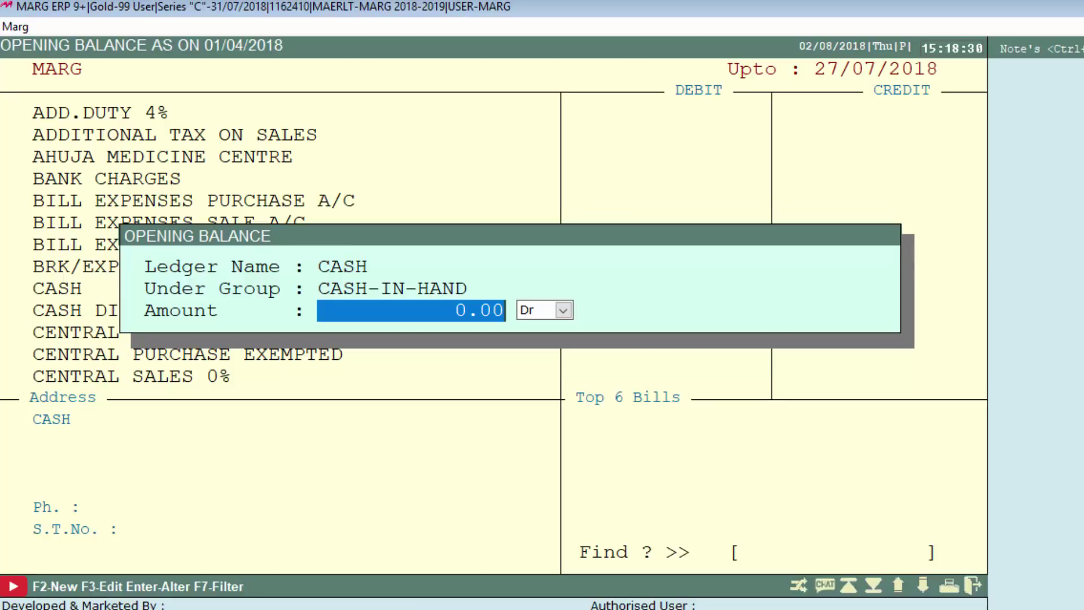
text(10000)
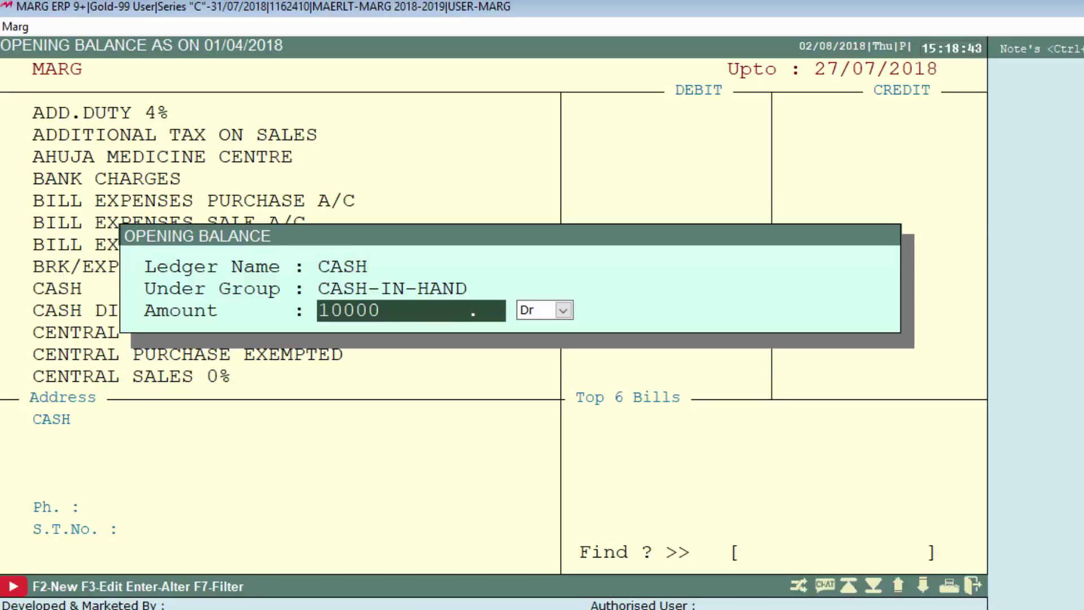
key(Return)
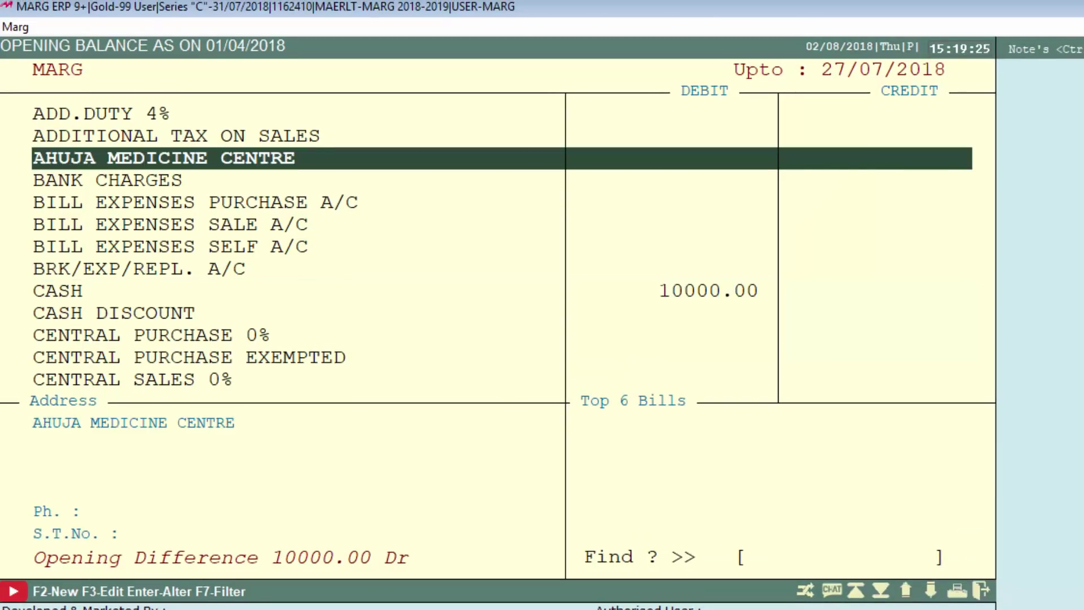
- Enter a 2000.00 Dr opening balance for AHUJA MEDICINE CENTRE and begin its outstanding bill list
key(Return)
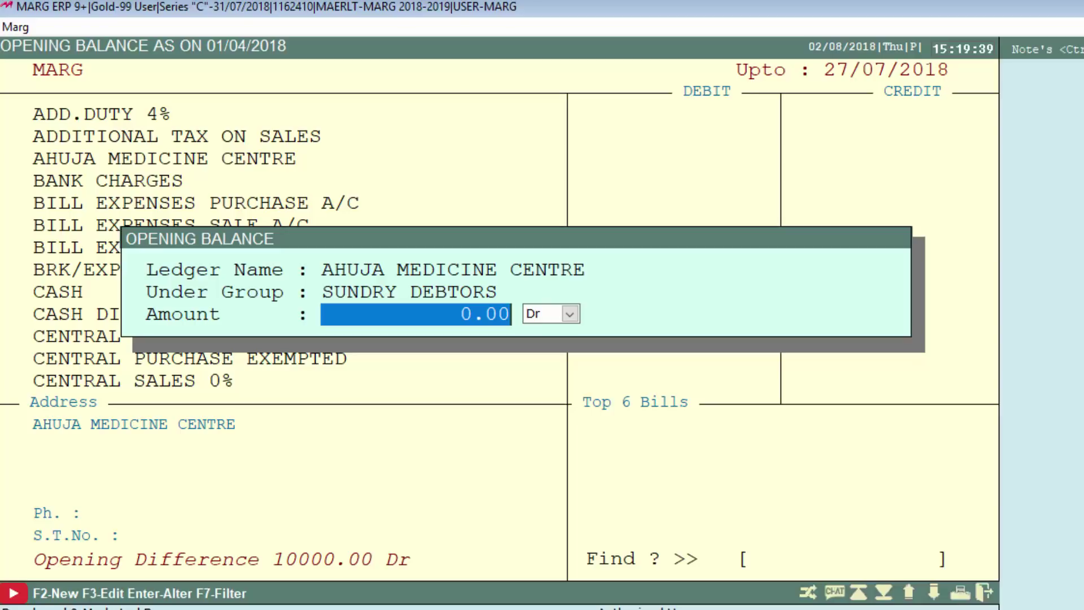
text(2000)
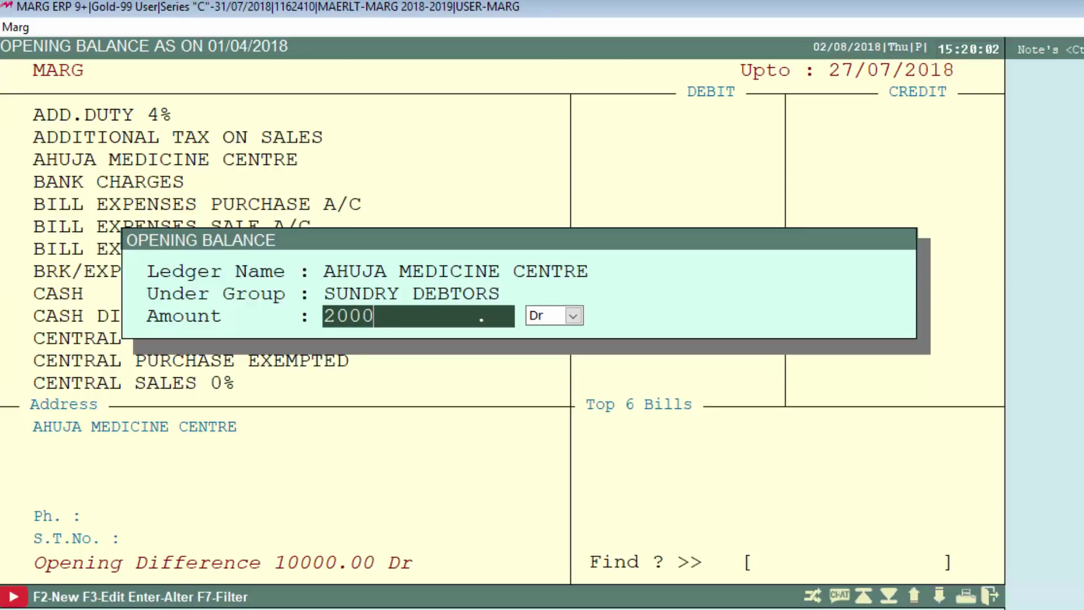
key(Return)
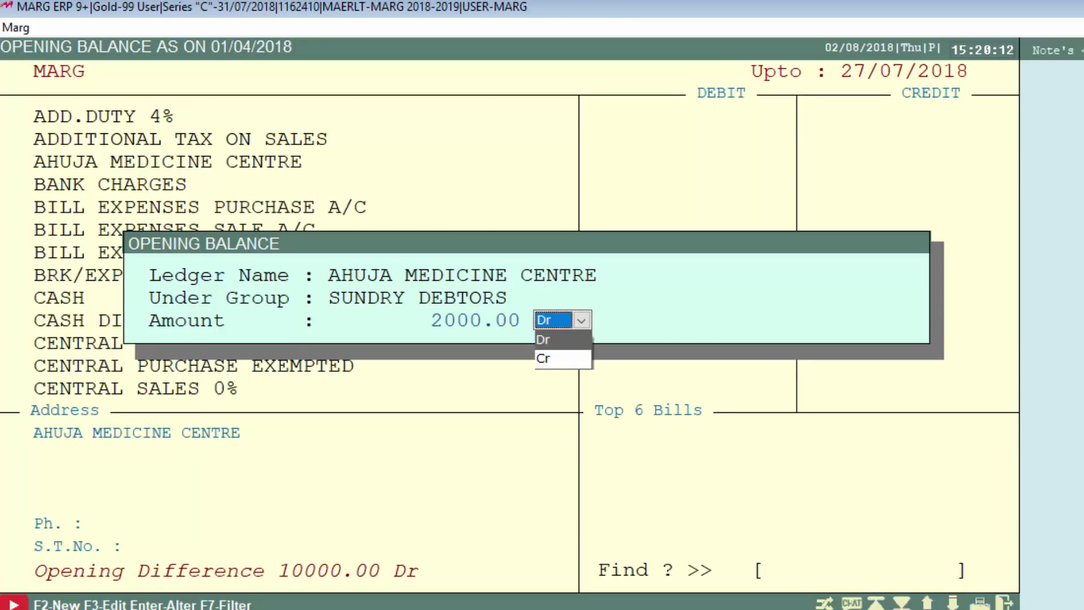
key(Return)
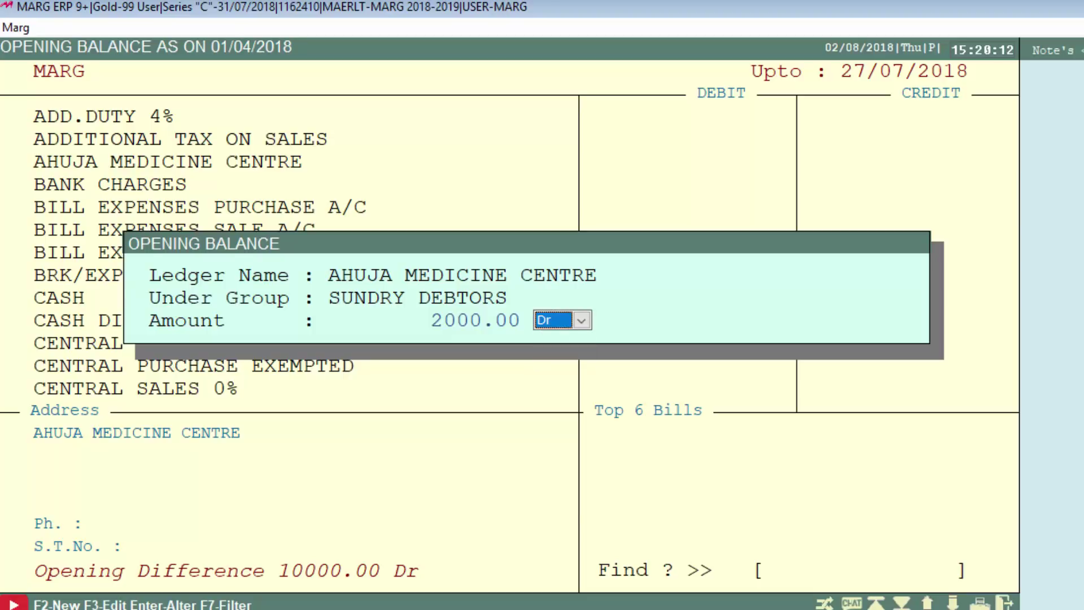
key(Return)
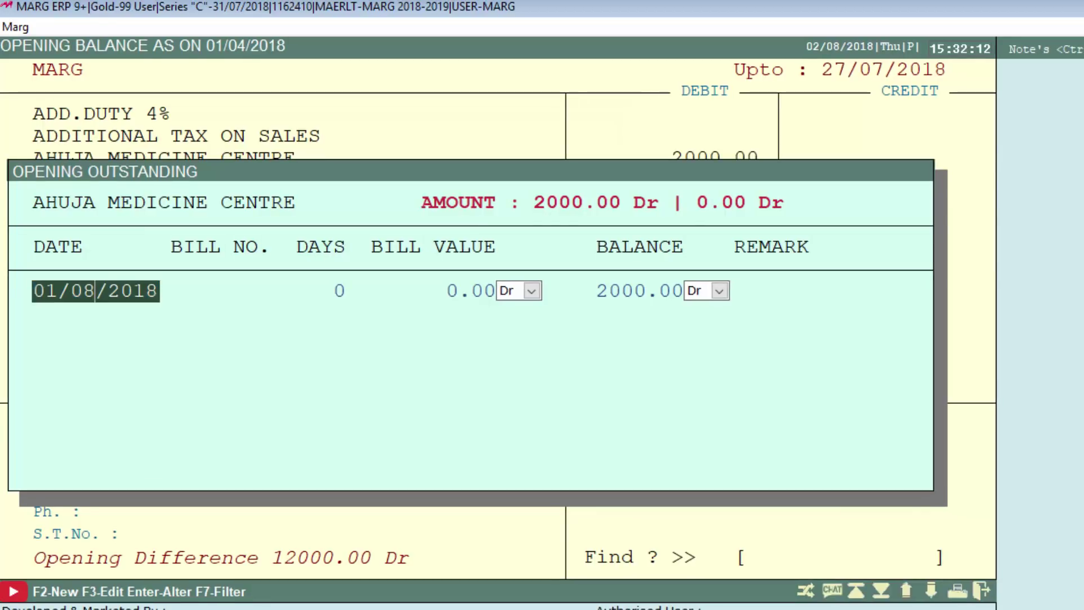
- Record bill 0010 dated 01/08/2018, value 5000.00 Dr, with 1000.00 still pending
key(Return)
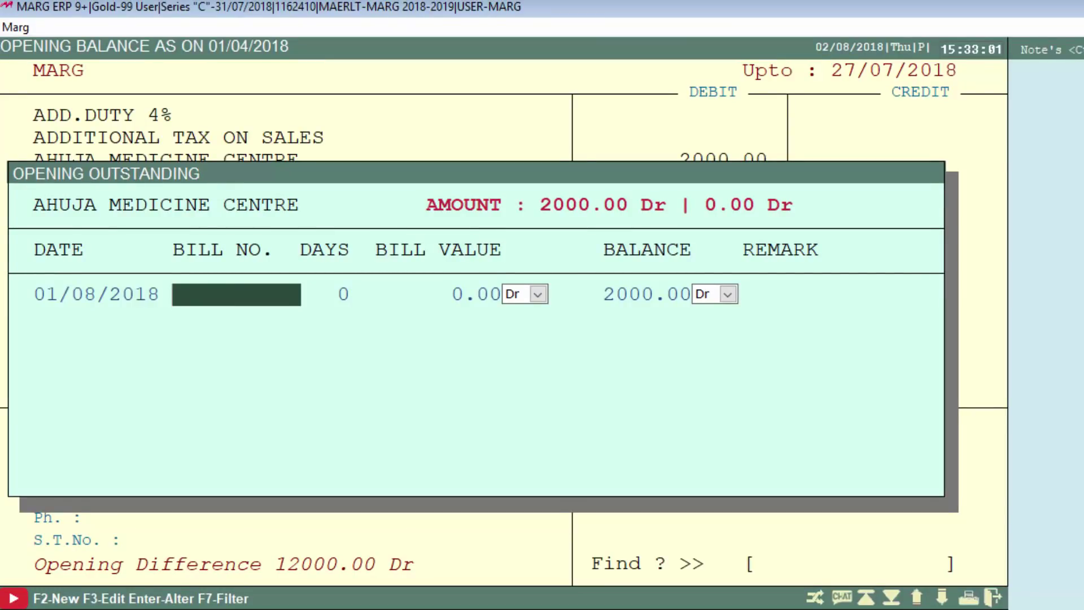
text(0010)
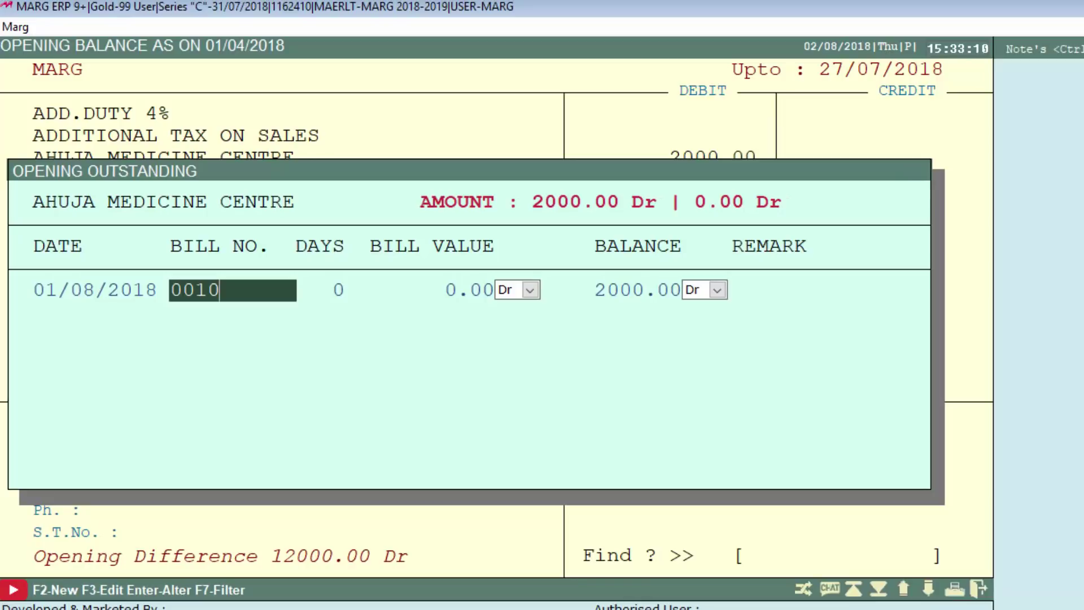
key(Return)
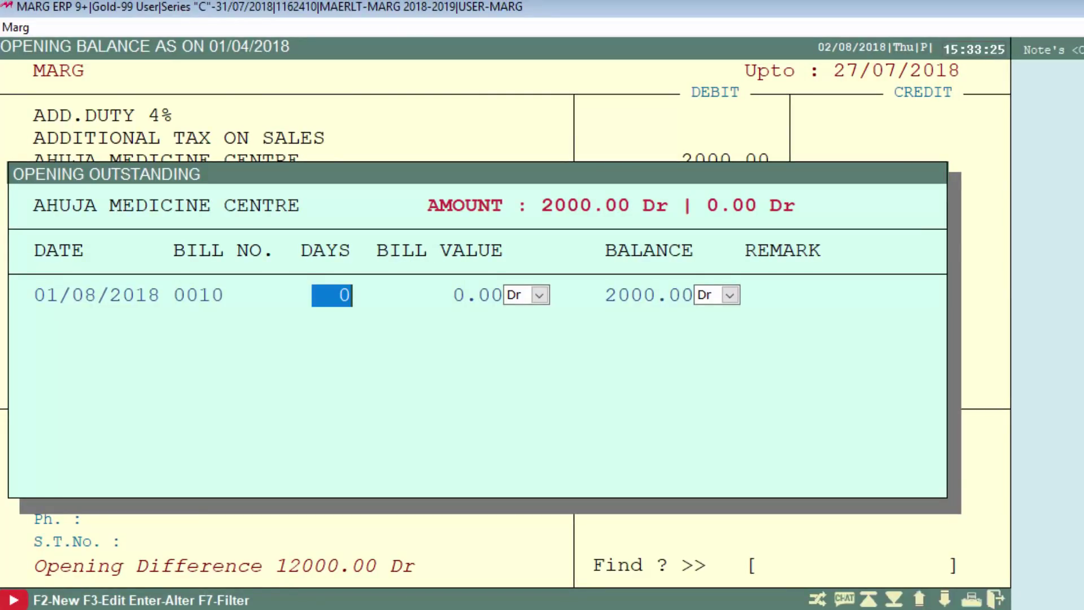
key(Return)
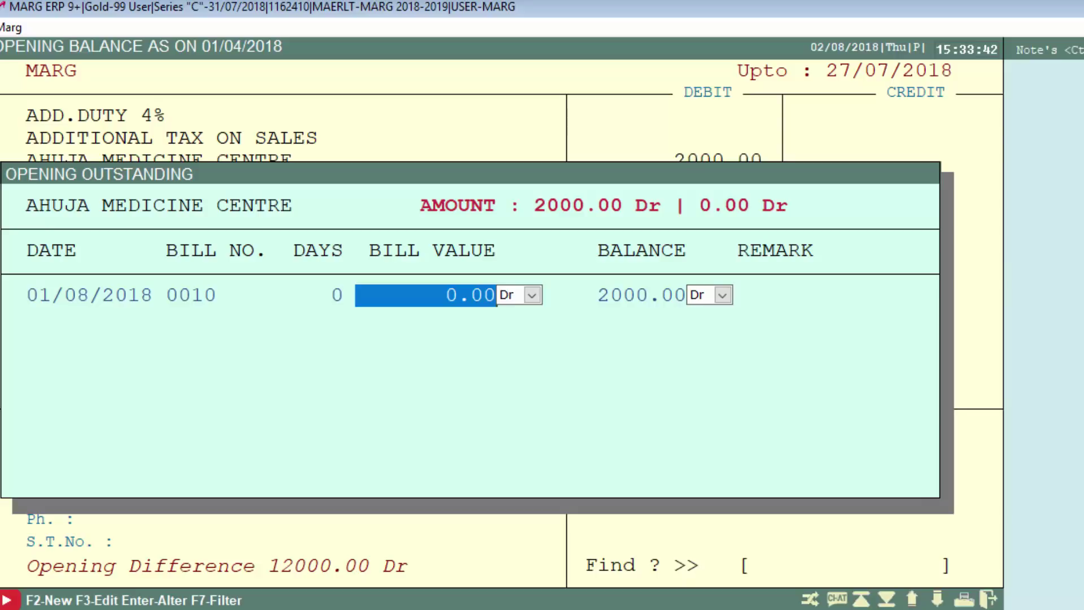
text(5000)
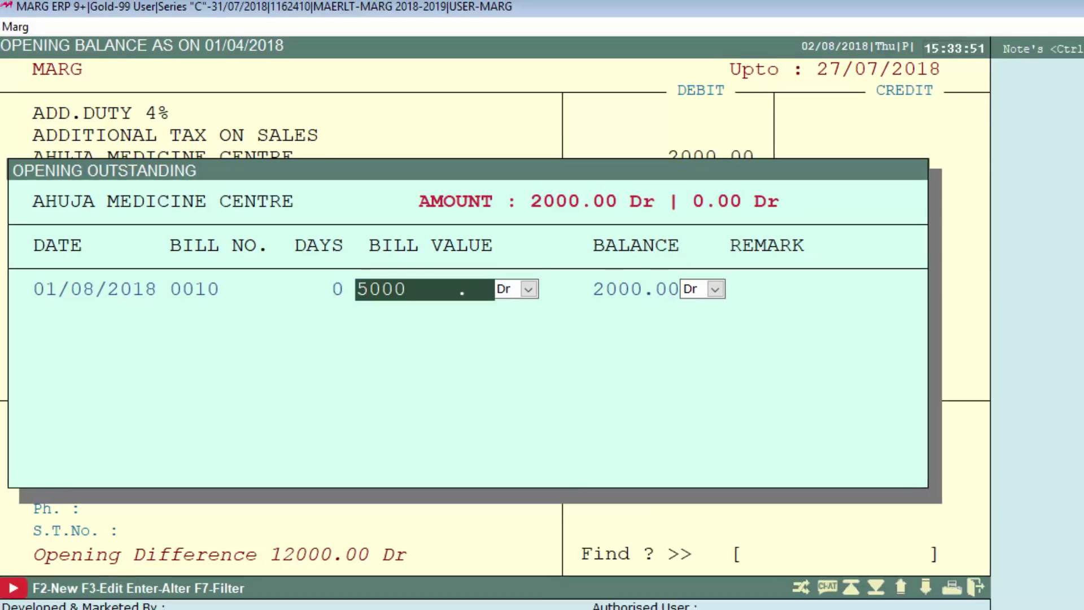
key(Return)
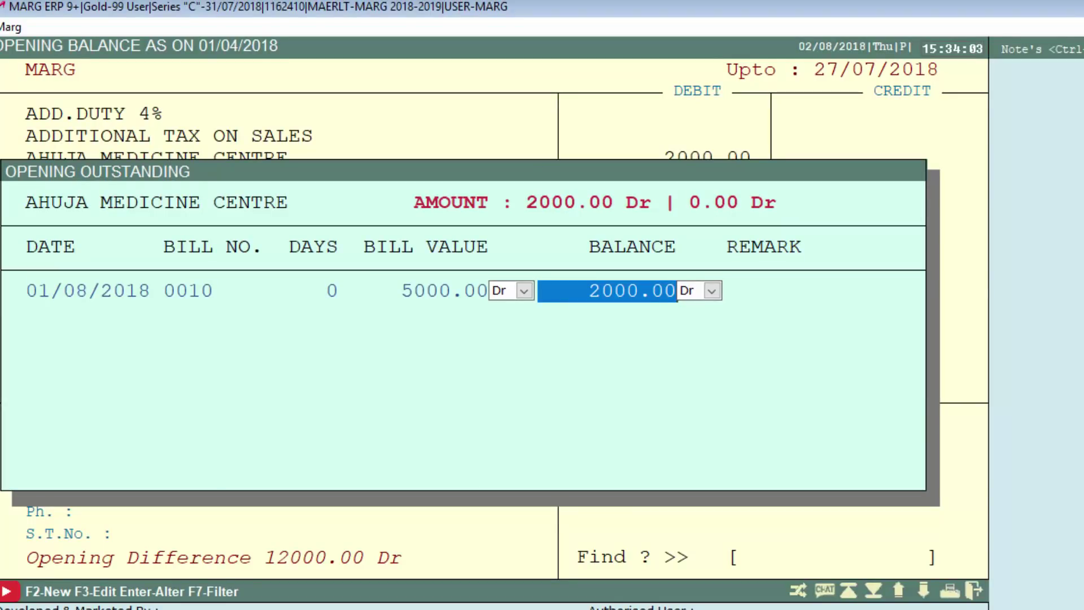
text(1000)
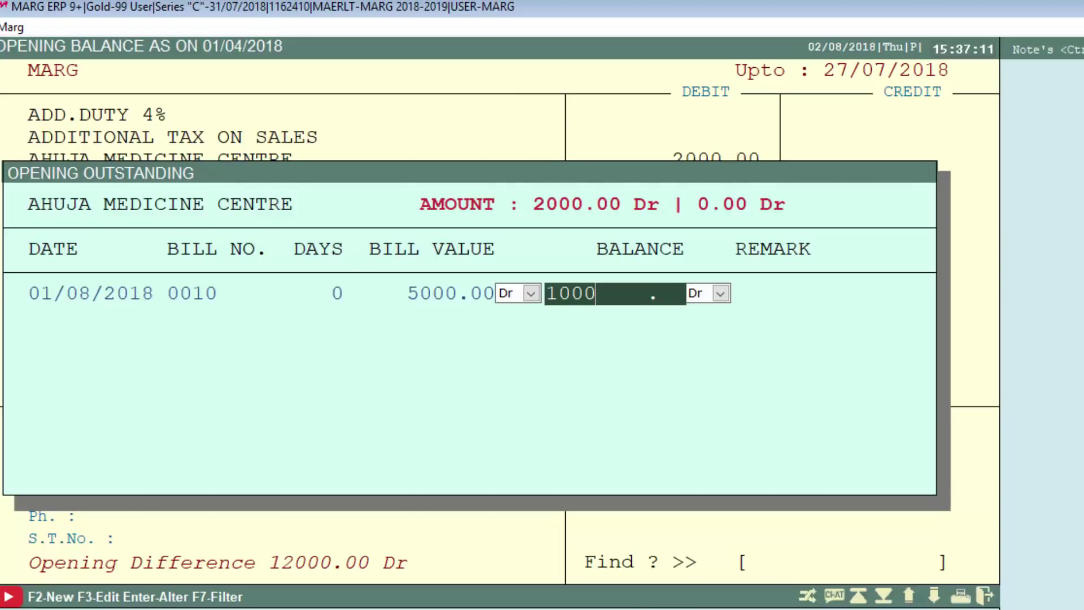
key(Return)
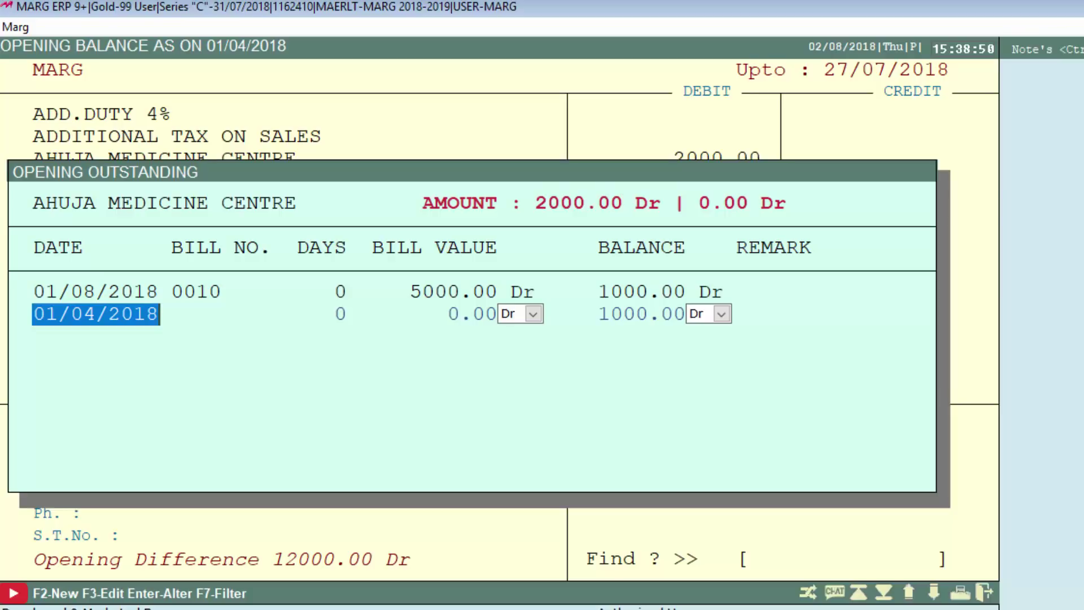
- Add bill 0020 dated 02/08/2018 worth 7000.00 with 1000.00 pending, and save the bills
text(0208)
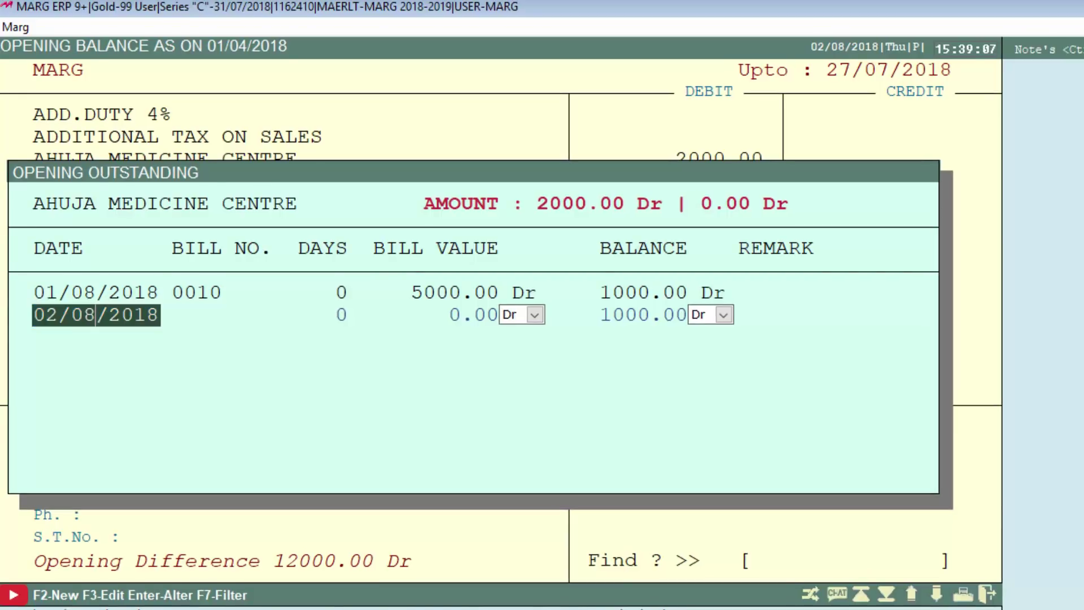
key(Return)
text(0020)
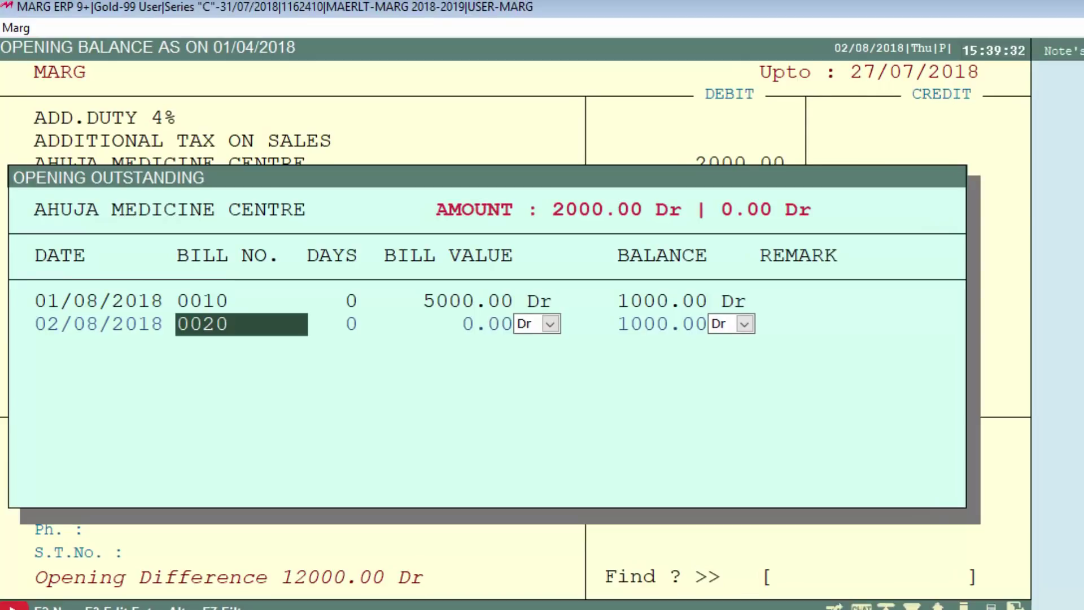
key(Return)
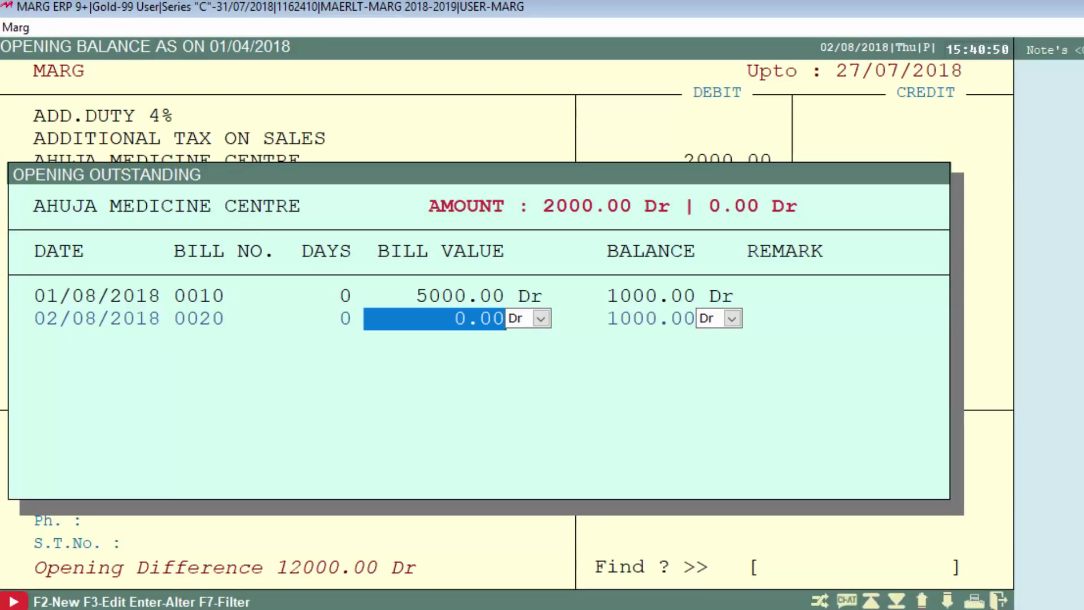
text(7000 .)
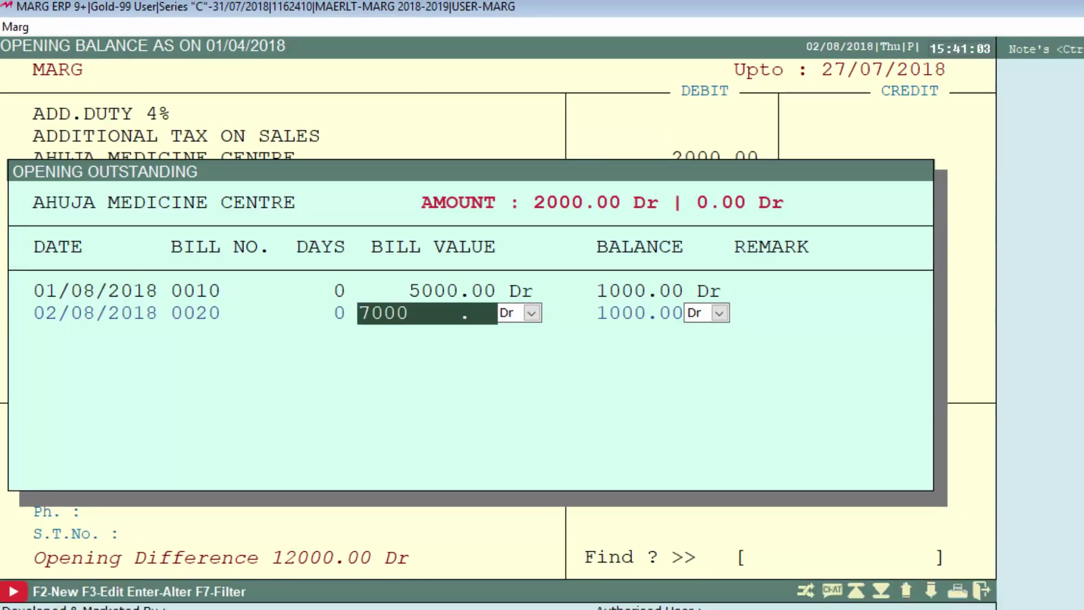
key(Return)
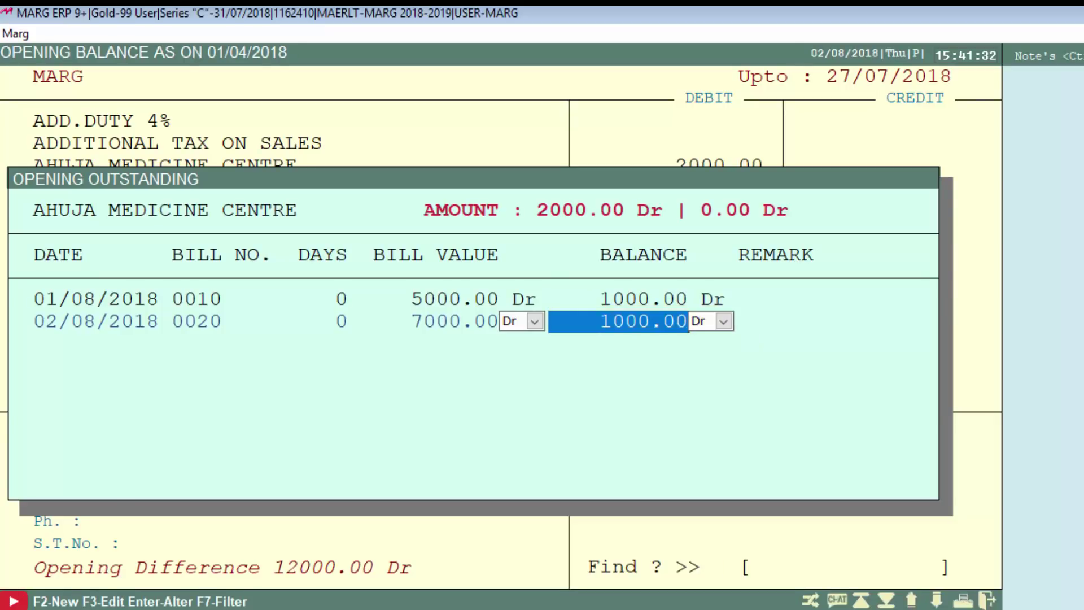
key(Return)
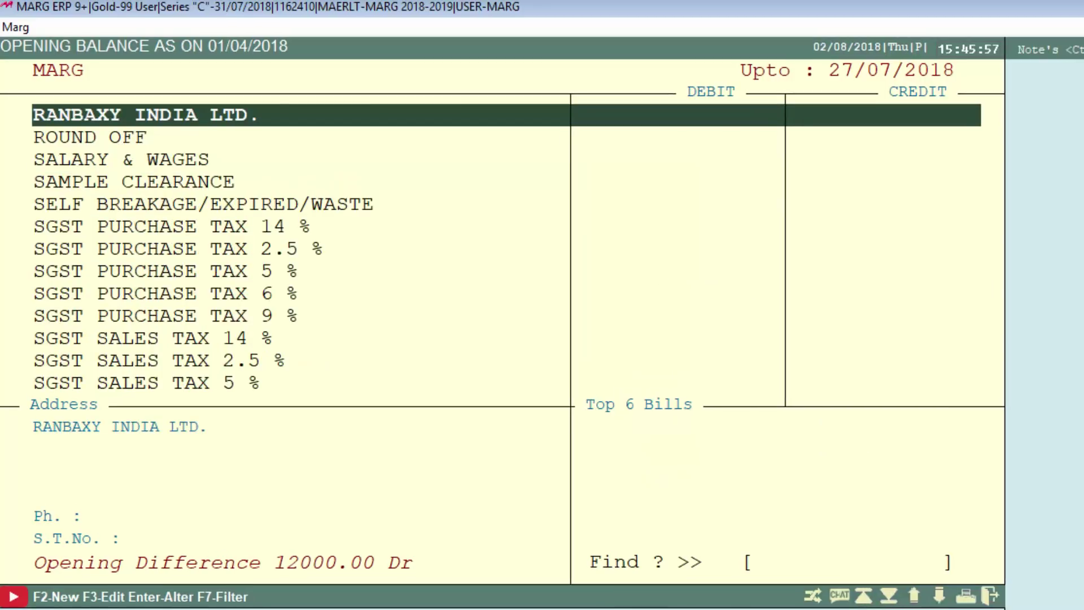
- Give RANBAXY INDIA LTD. a 50000.00 Cr opening balance and begin its outstanding bill list
key(Return)
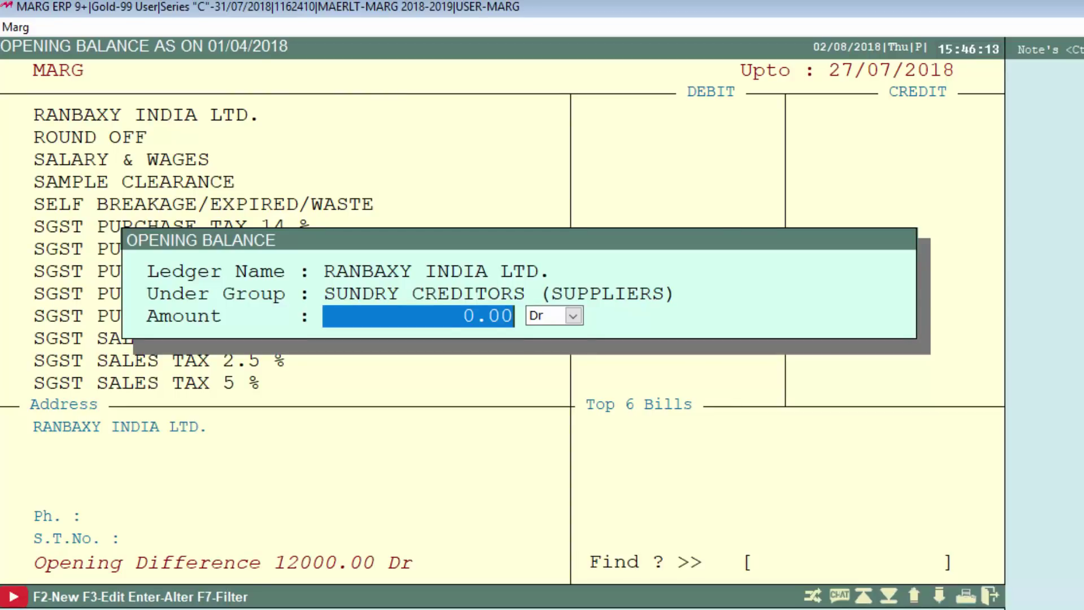
text(50000)
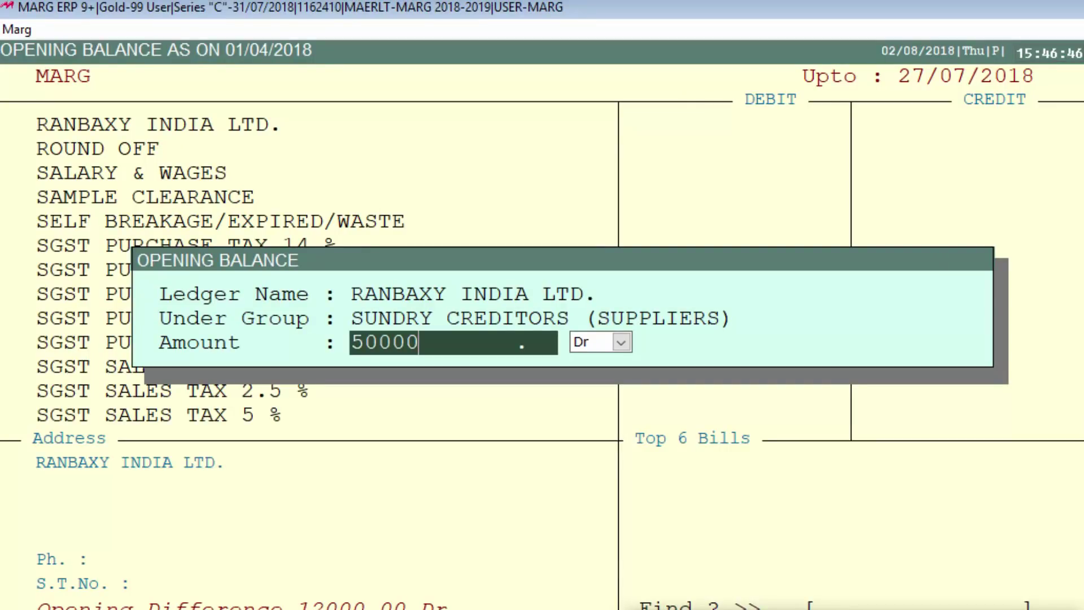
key(Return)
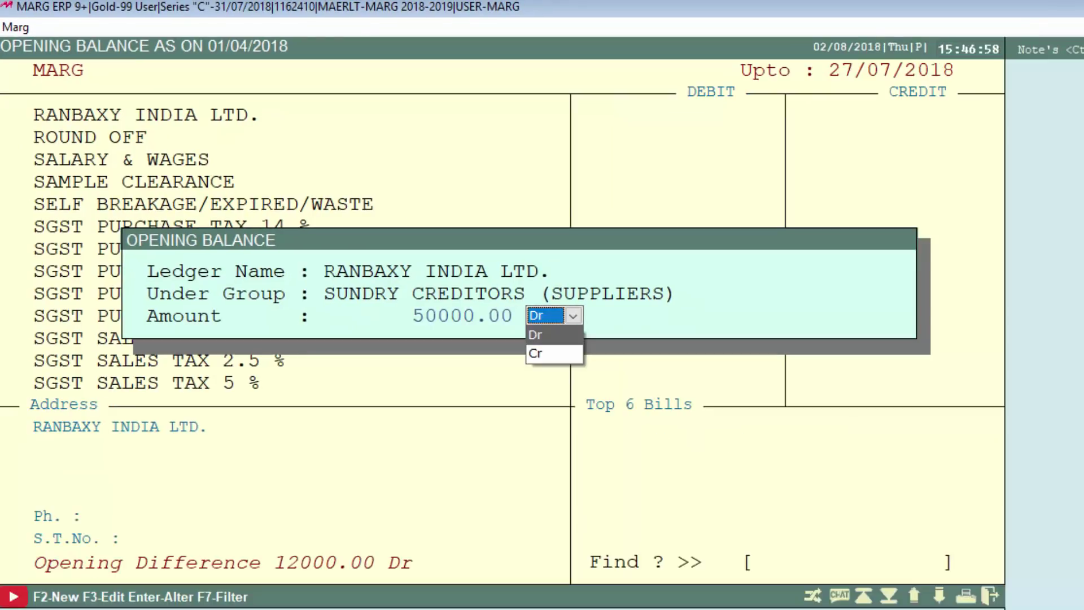
key(Down)
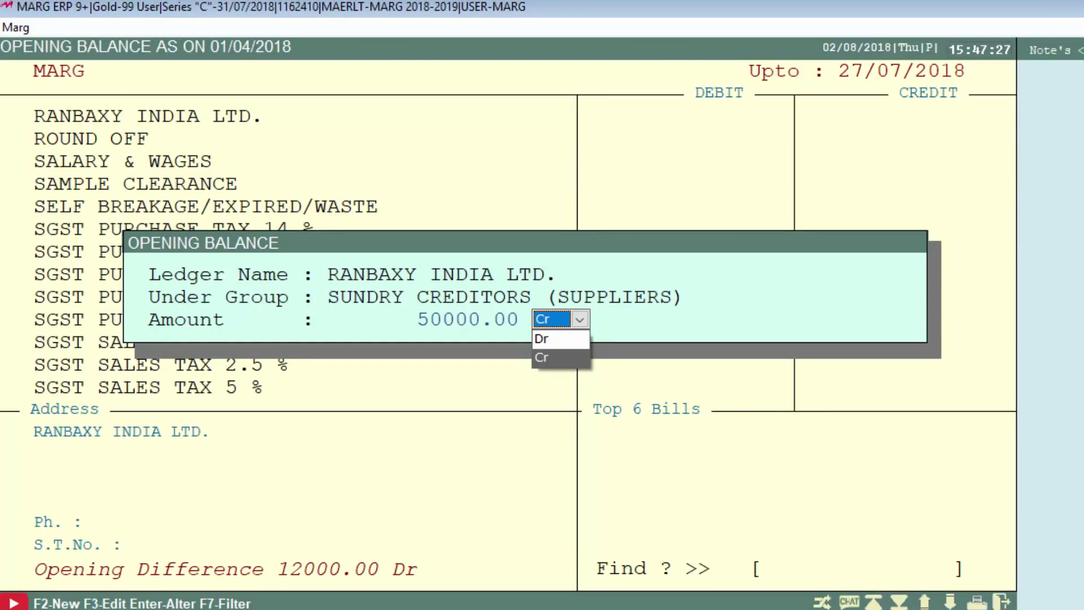
key(Return)
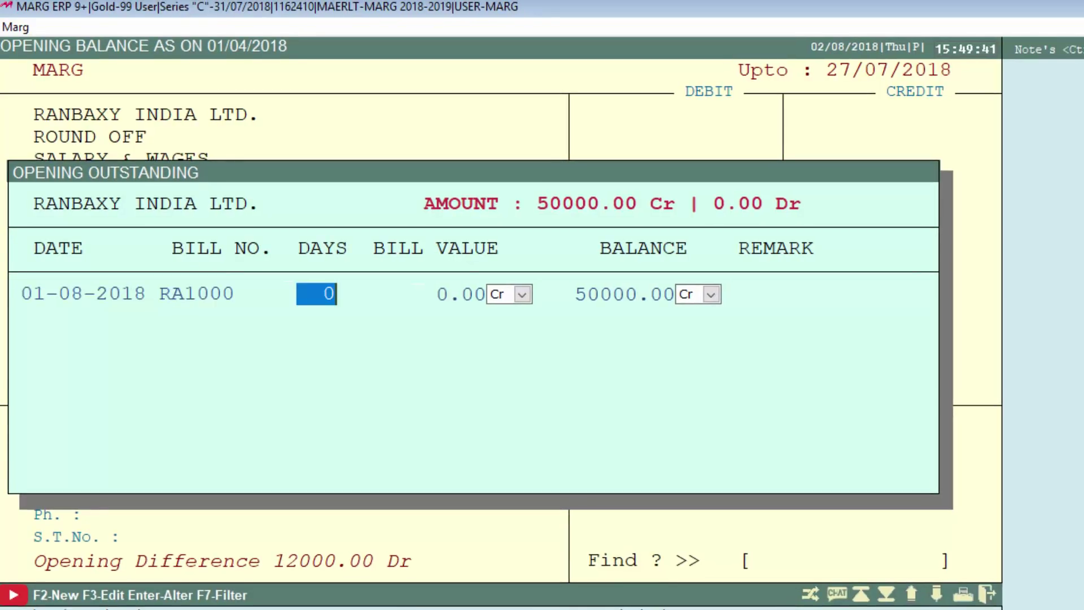
- Save bill RA1000 with a 50000.00 Cr bill value and balance
key(Return)
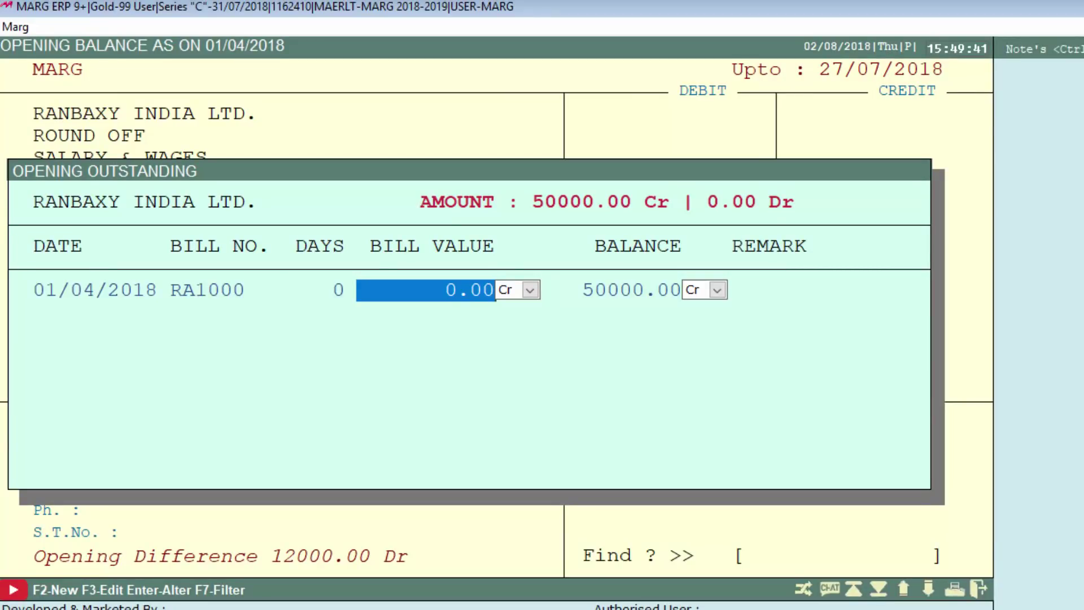
text(50000 .)
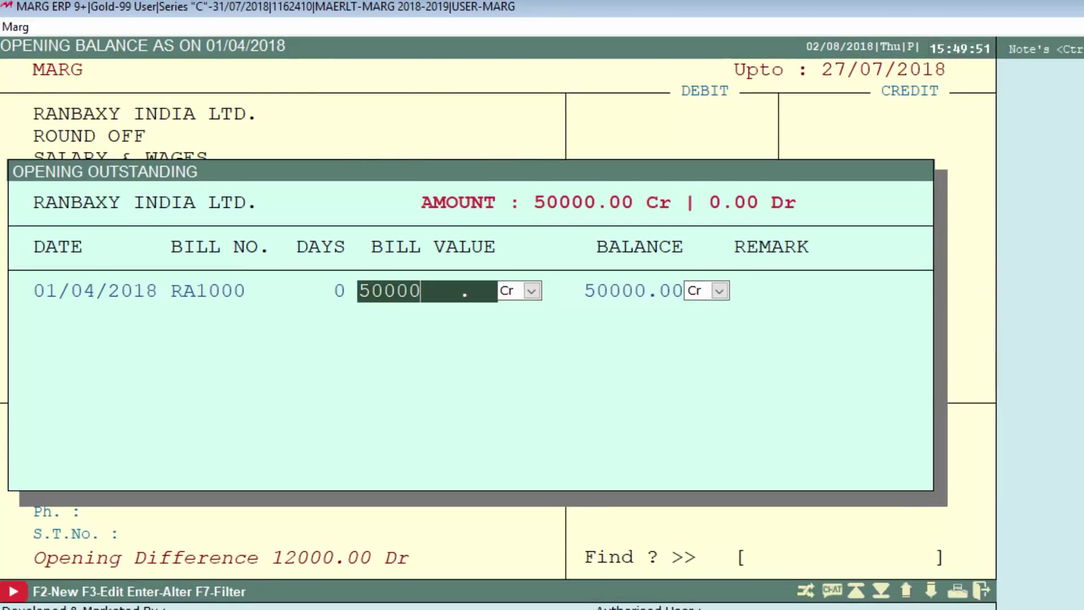
key(Return)
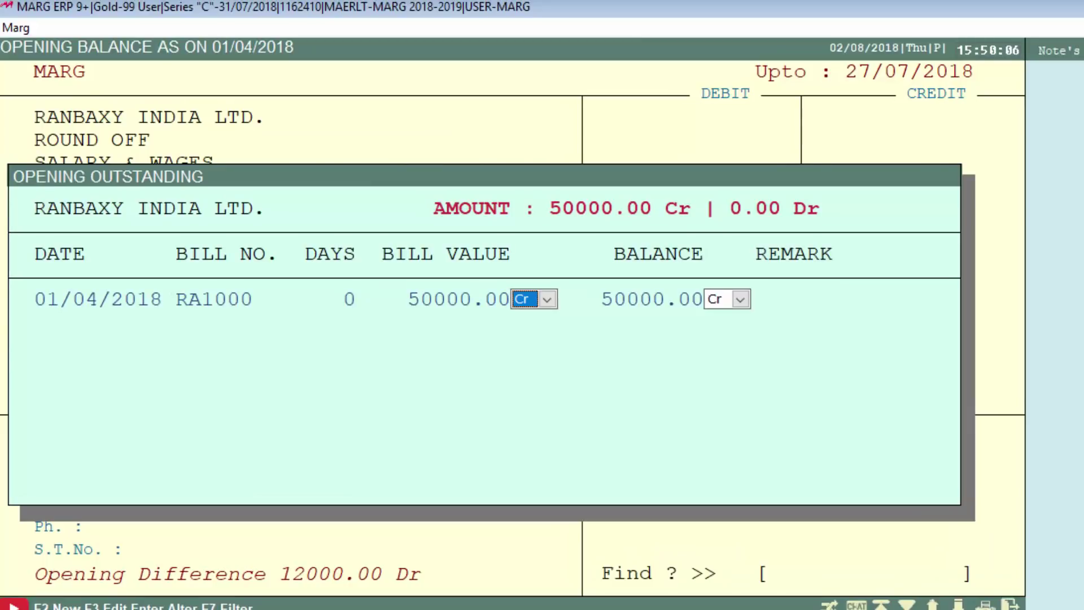
key(alt+Down)
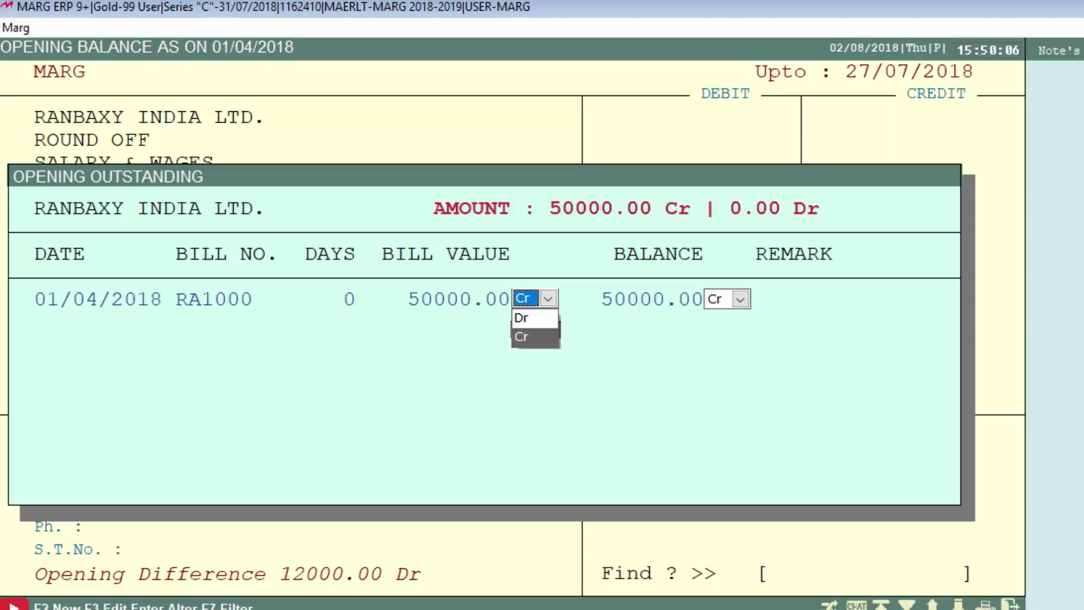
key(Return)
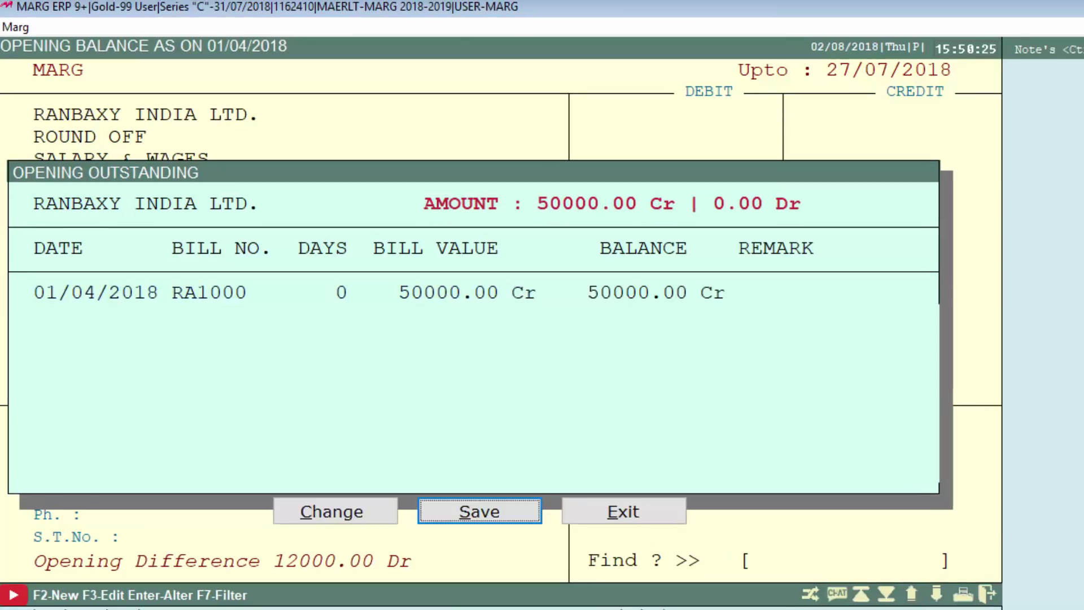
key(Return)
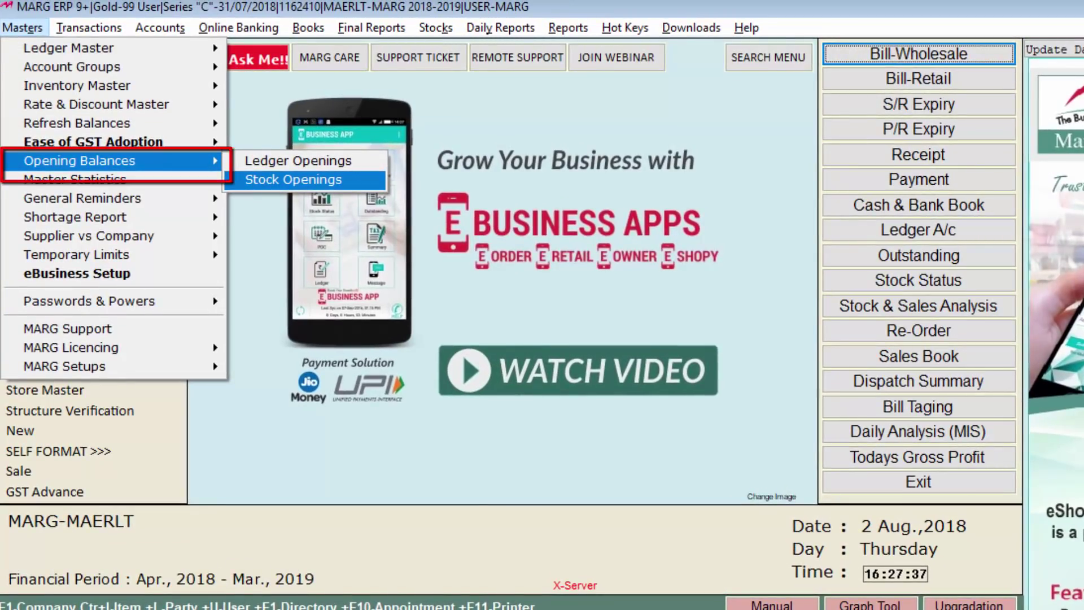
- Accept Stock Openings defaults: date 27/07/2018, Whole status, No for company, group and more options
key(Return)
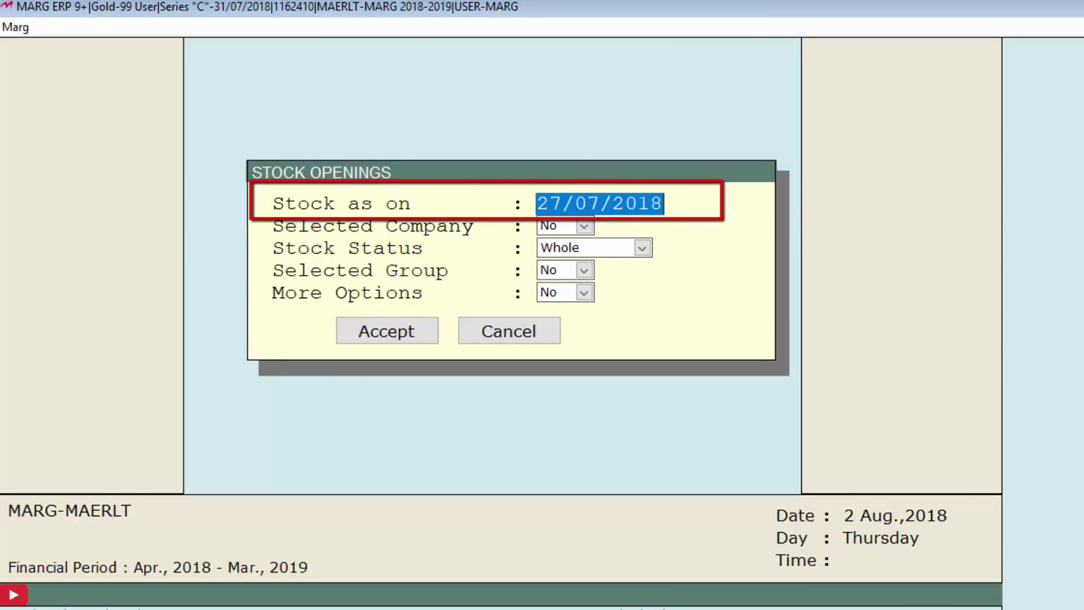
key(Return)
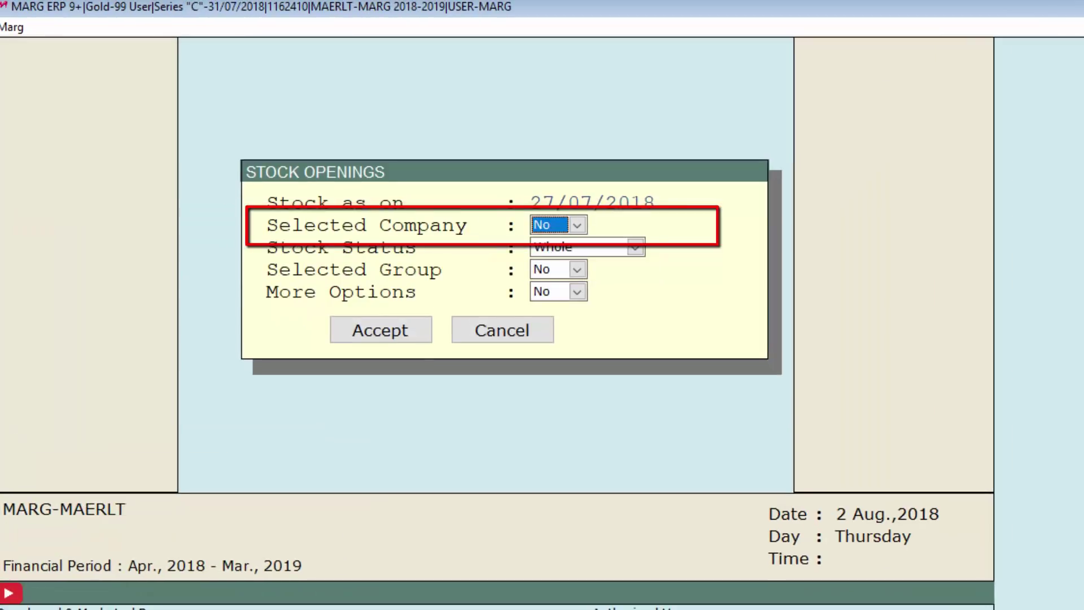
key(Return)
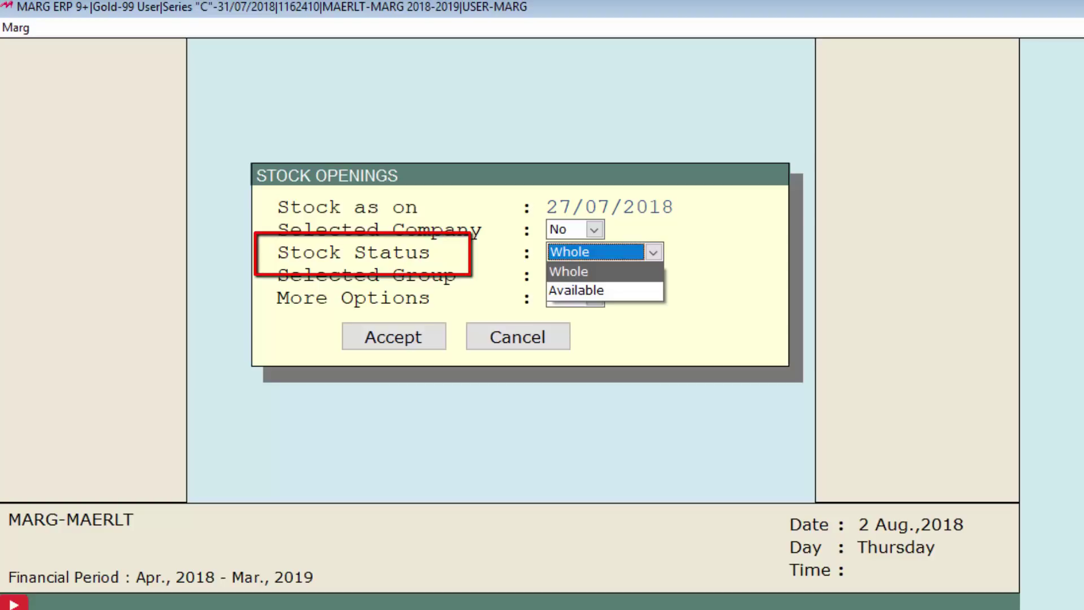
key(Return)
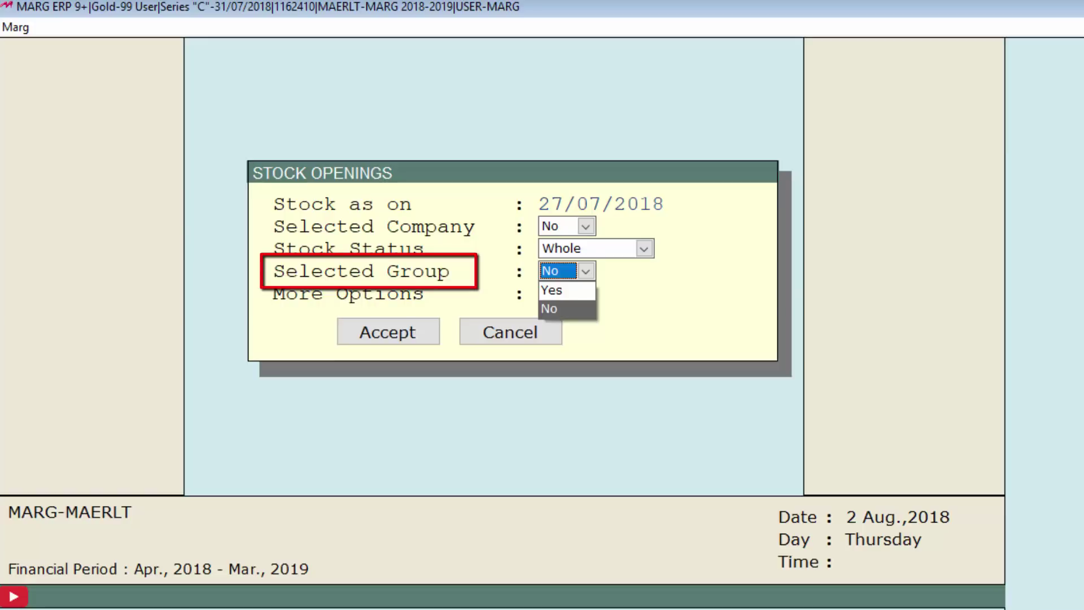
key(Return)
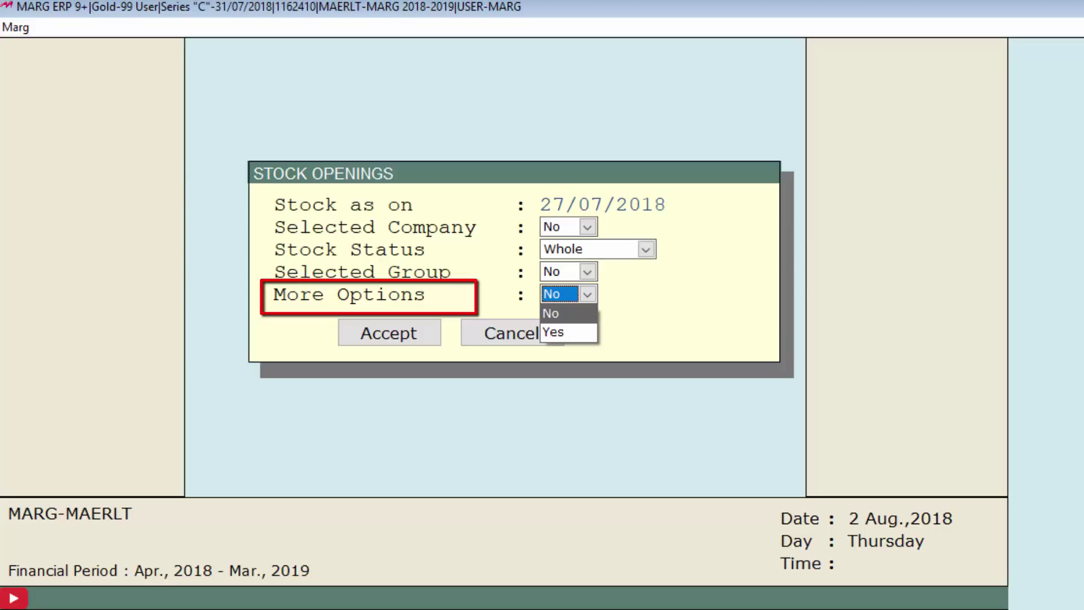
key(Return)
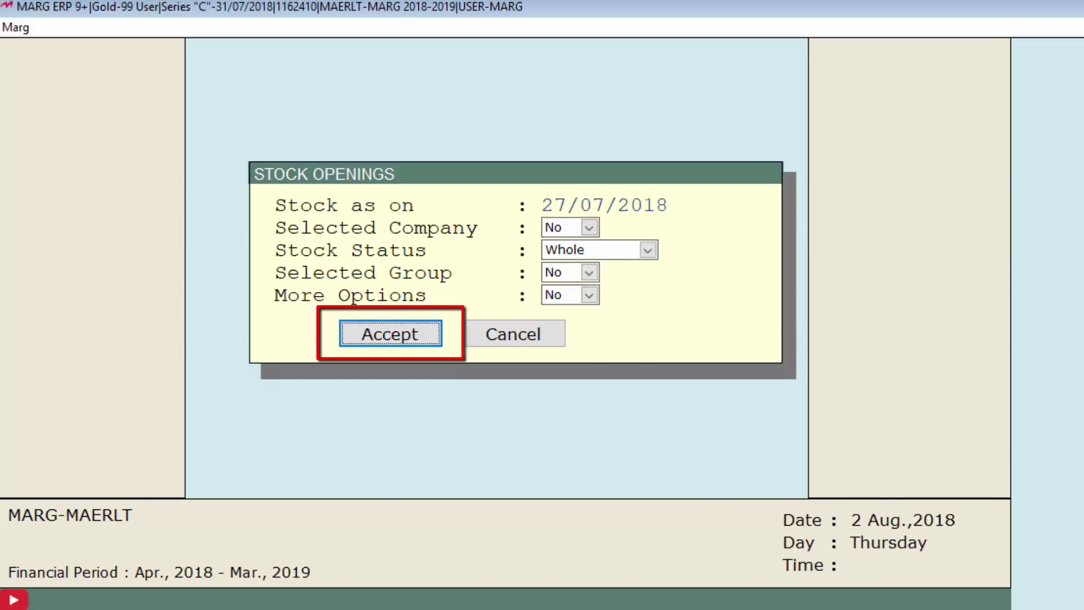
key(Return)
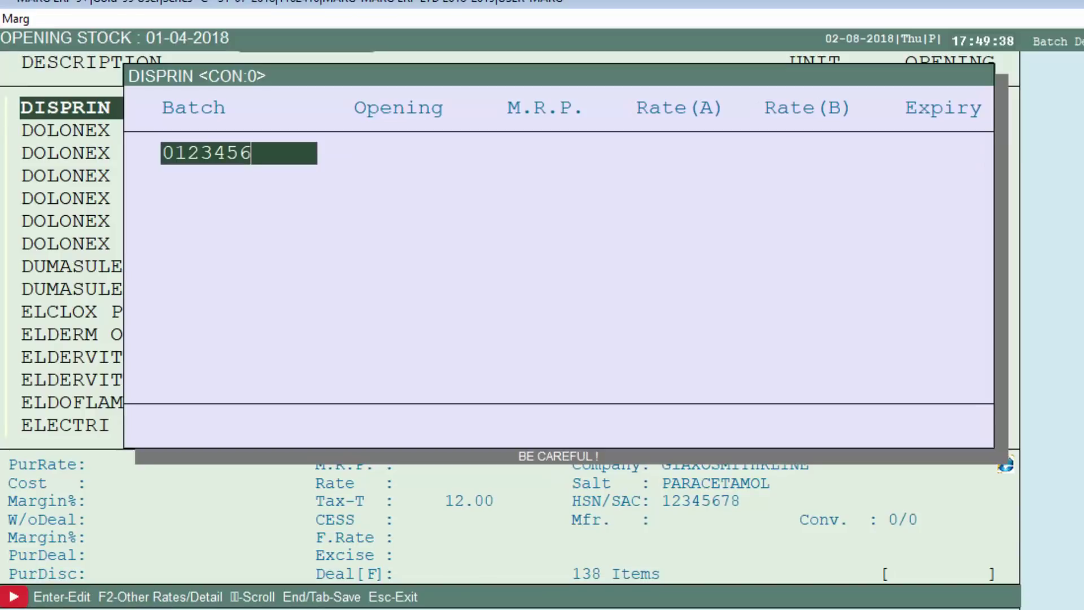
- Save DISPRIN batch 0123456 with opening 500, M.R.P. 34.00, rates 2.93/5.00, expiry 8/20
key(Return)
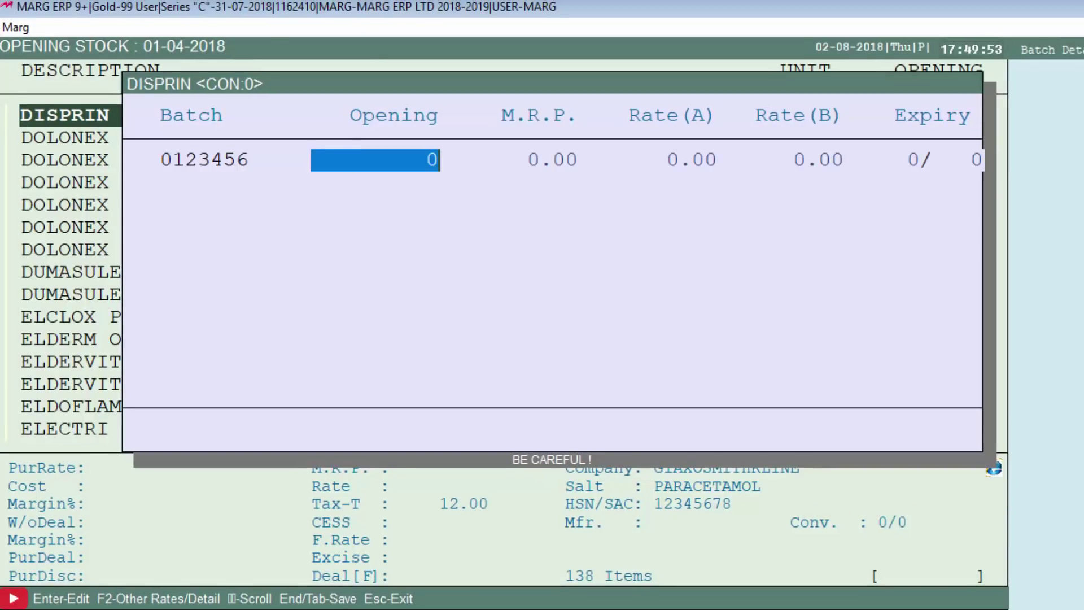
text(500)
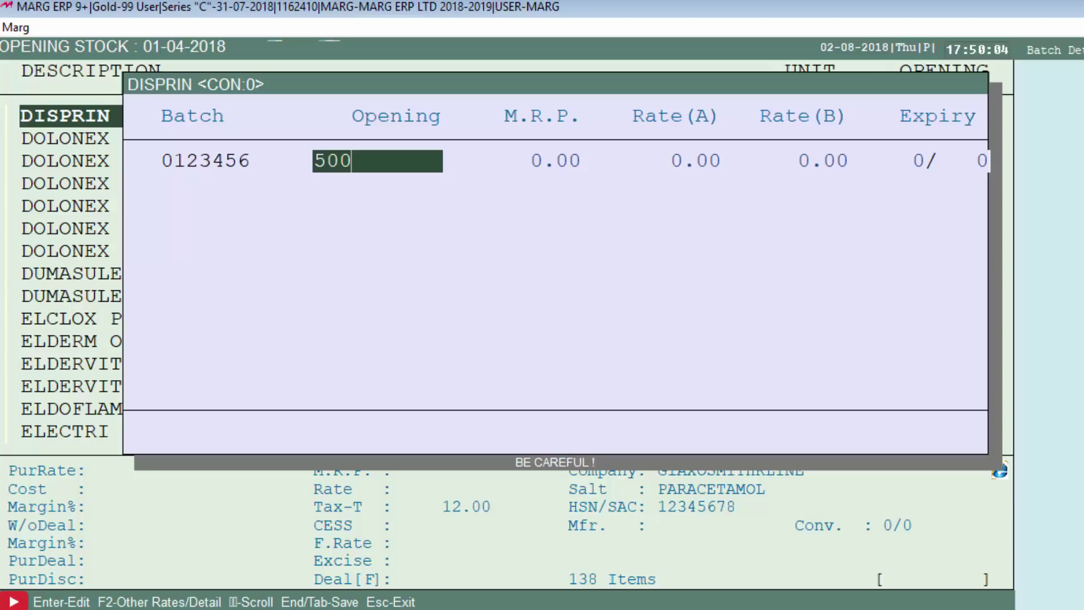
key(Return)
text(34)
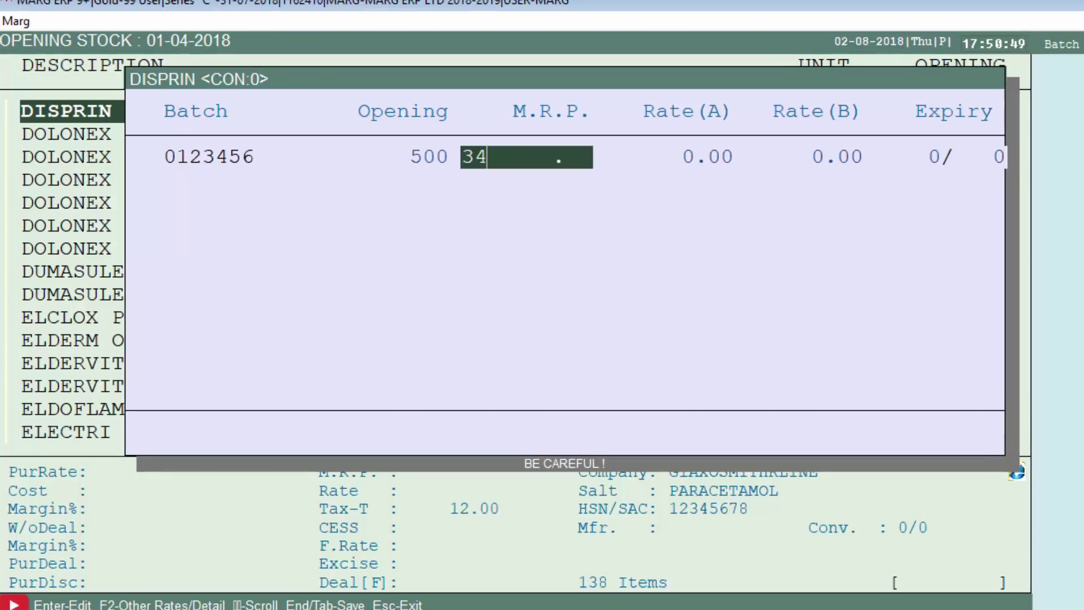
key(Return)
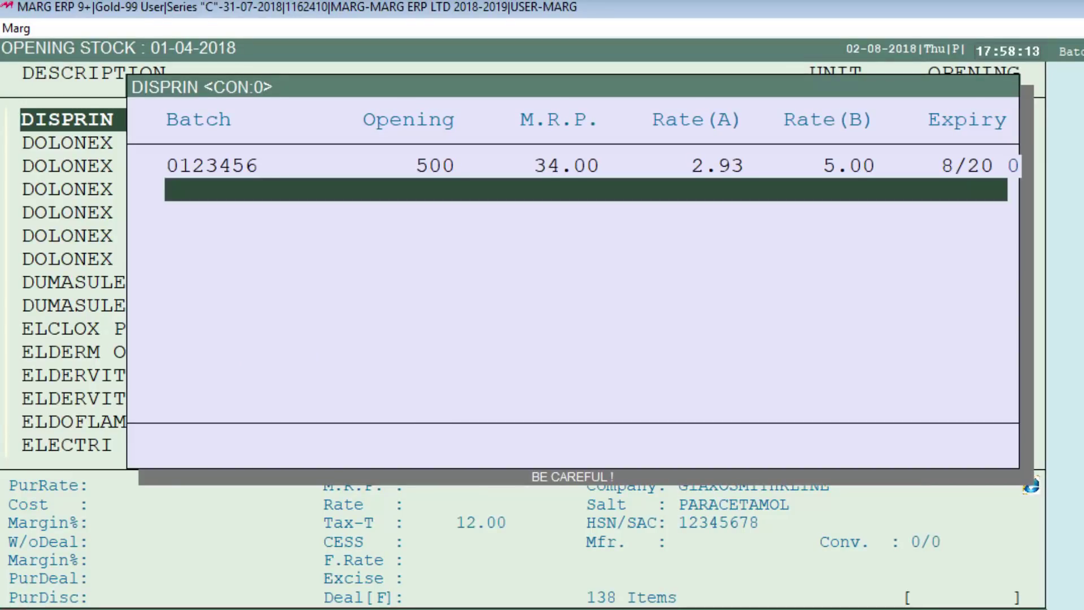
key(End)
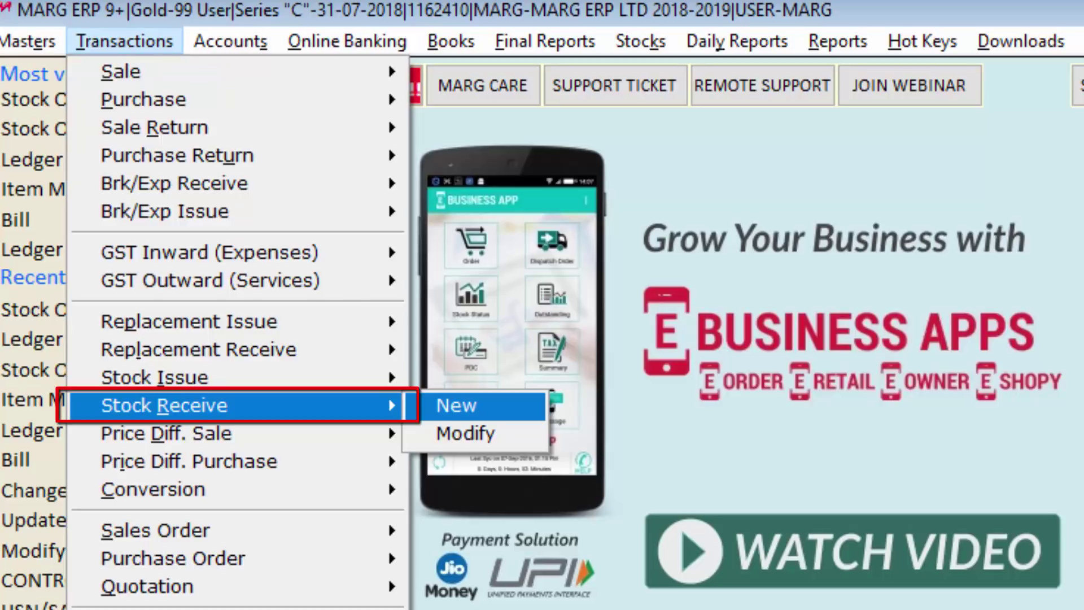
- Start a new stock receive entry with STOCK FEEDING <OPENING> as the party
key(Return)
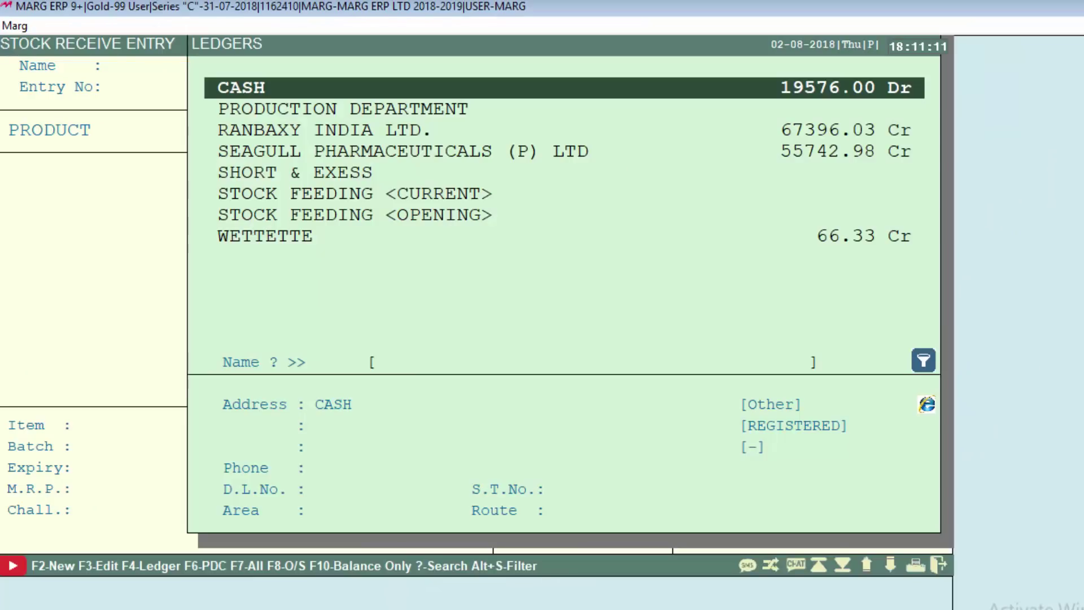
click(346, 214)
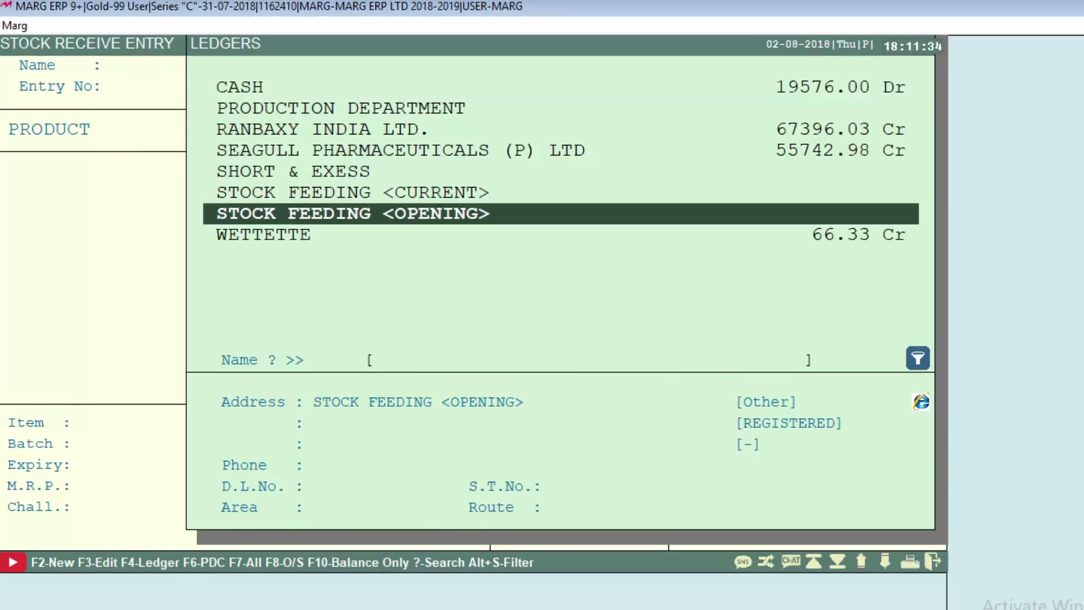
key(Return)
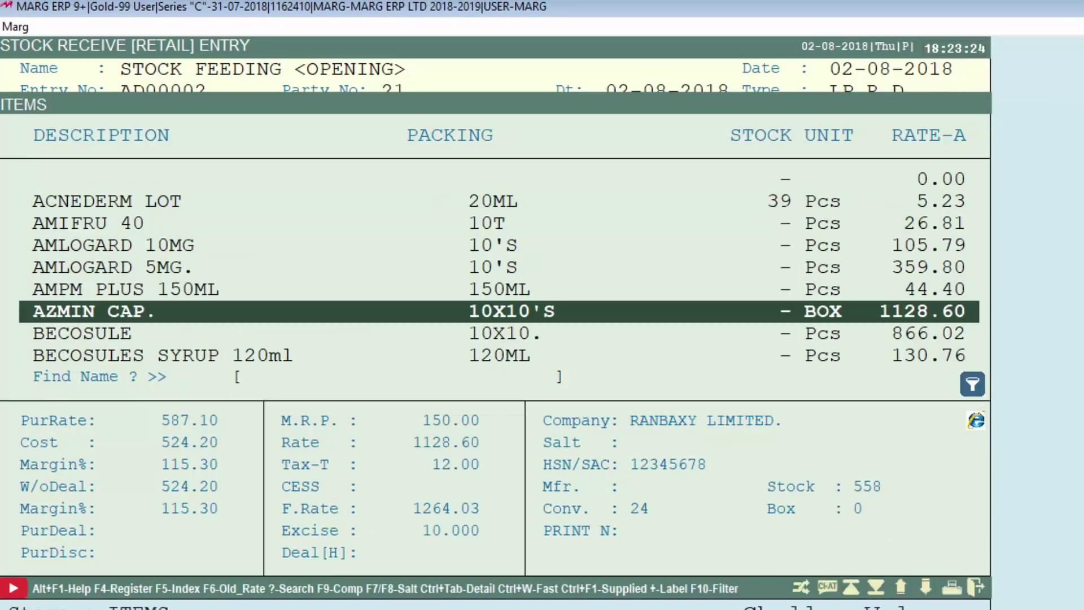
- Add AMIFRU 40 with a batch and quantity 20, amounting to 200.00
key(Return)
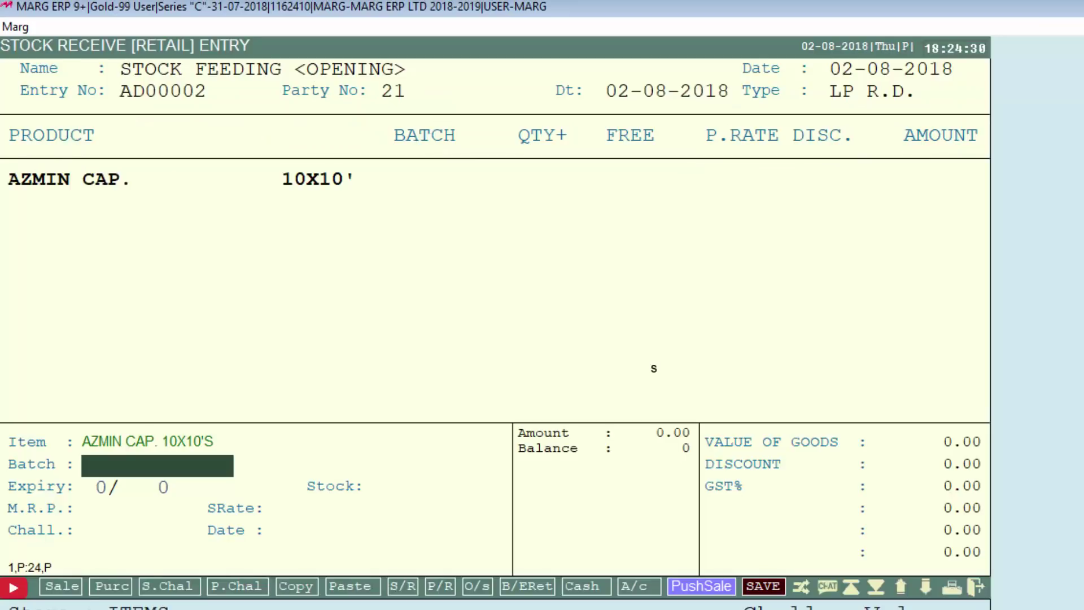
text(4568)
key(Return)
text(8)
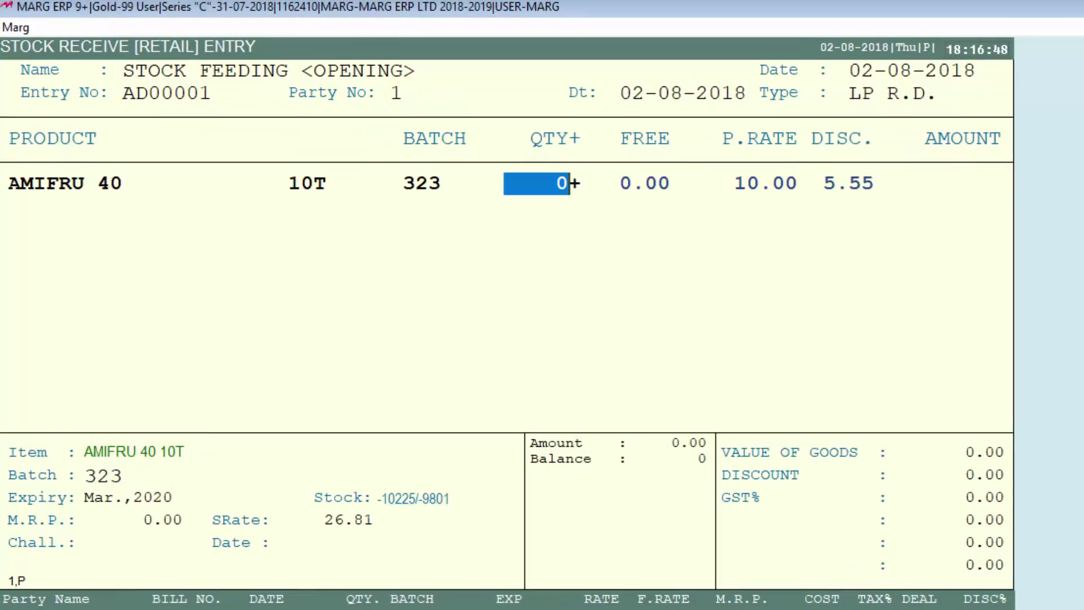
text(20)
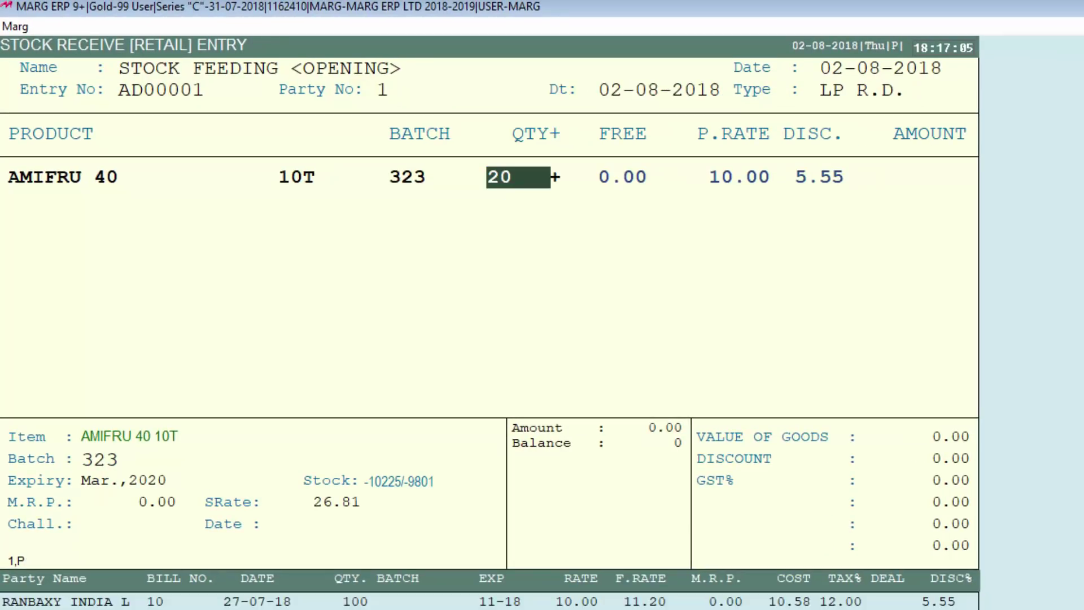
key(Return)
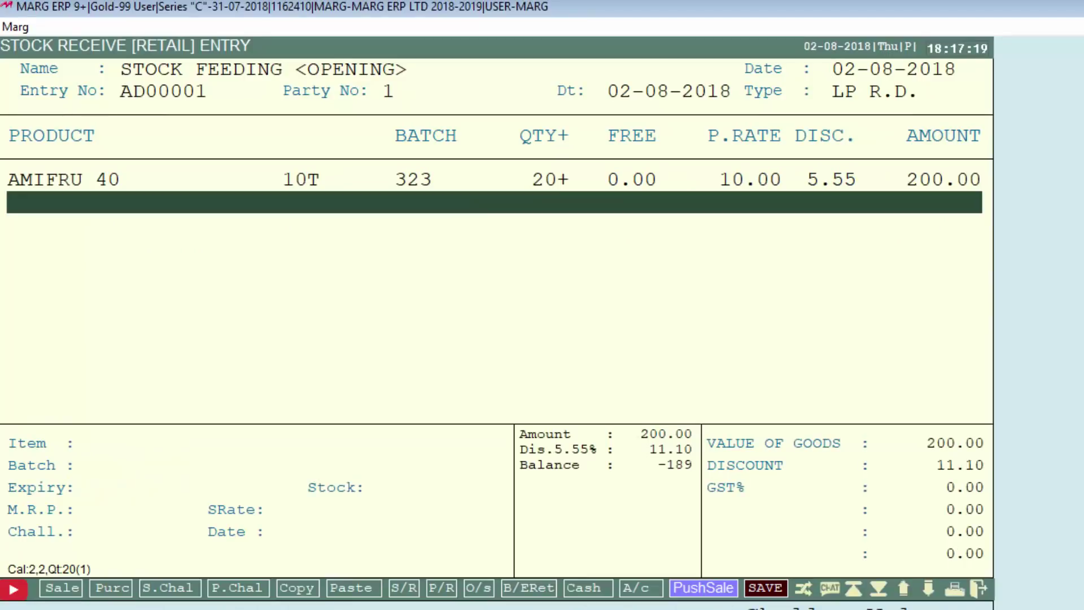